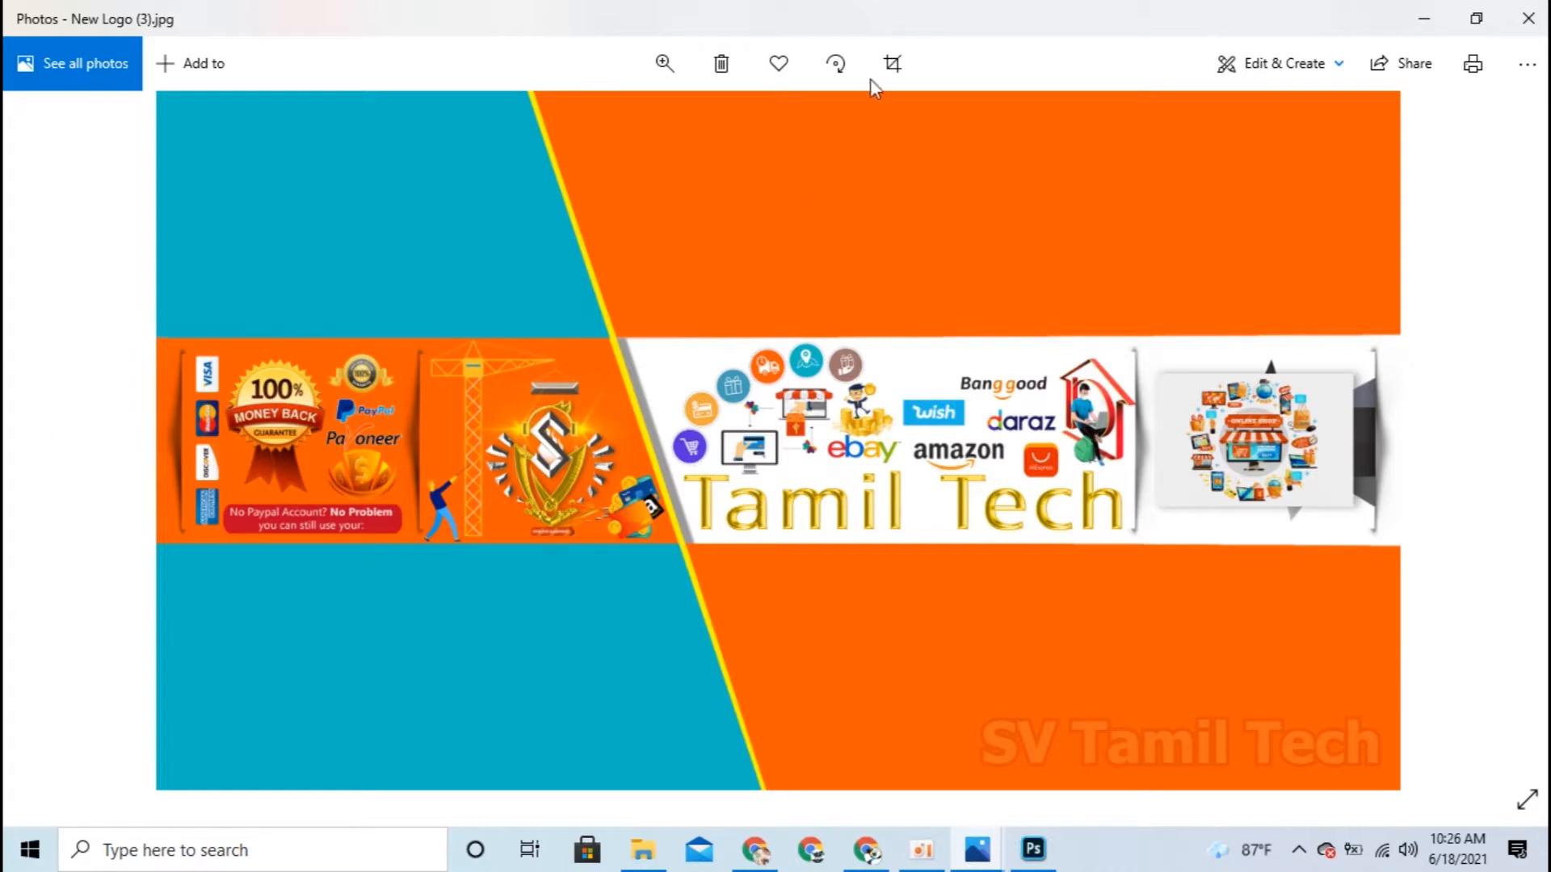
Step: Compare the New Logo (3).jpg banner in Photos with the SV Tamil Tech channel page, and bring up the 20180923_125711.jpg size template
click(870, 861)
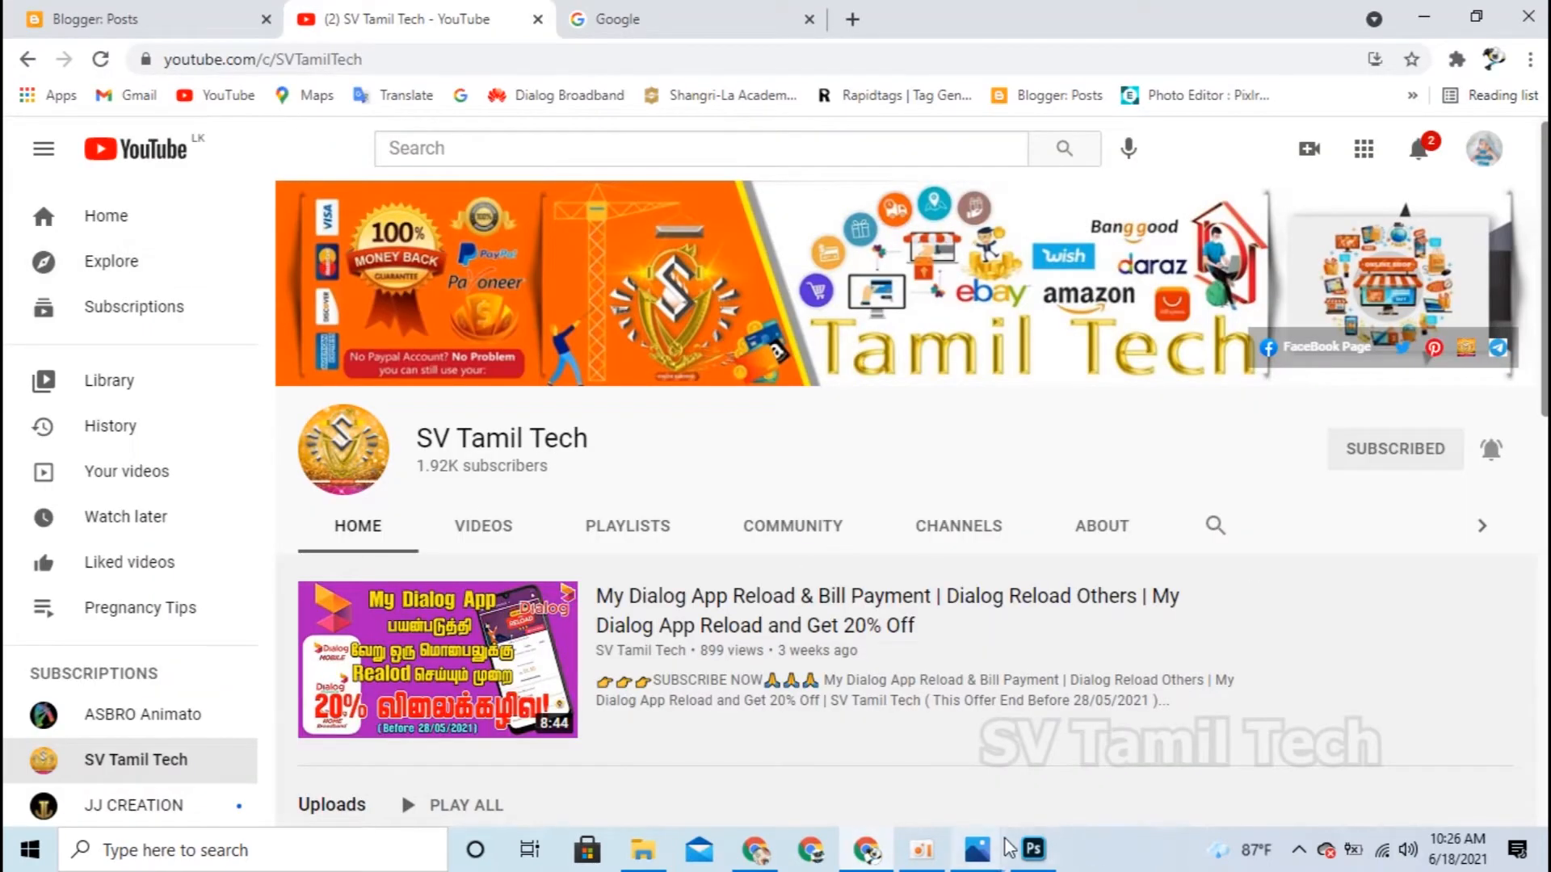
click(977, 849)
click(1081, 742)
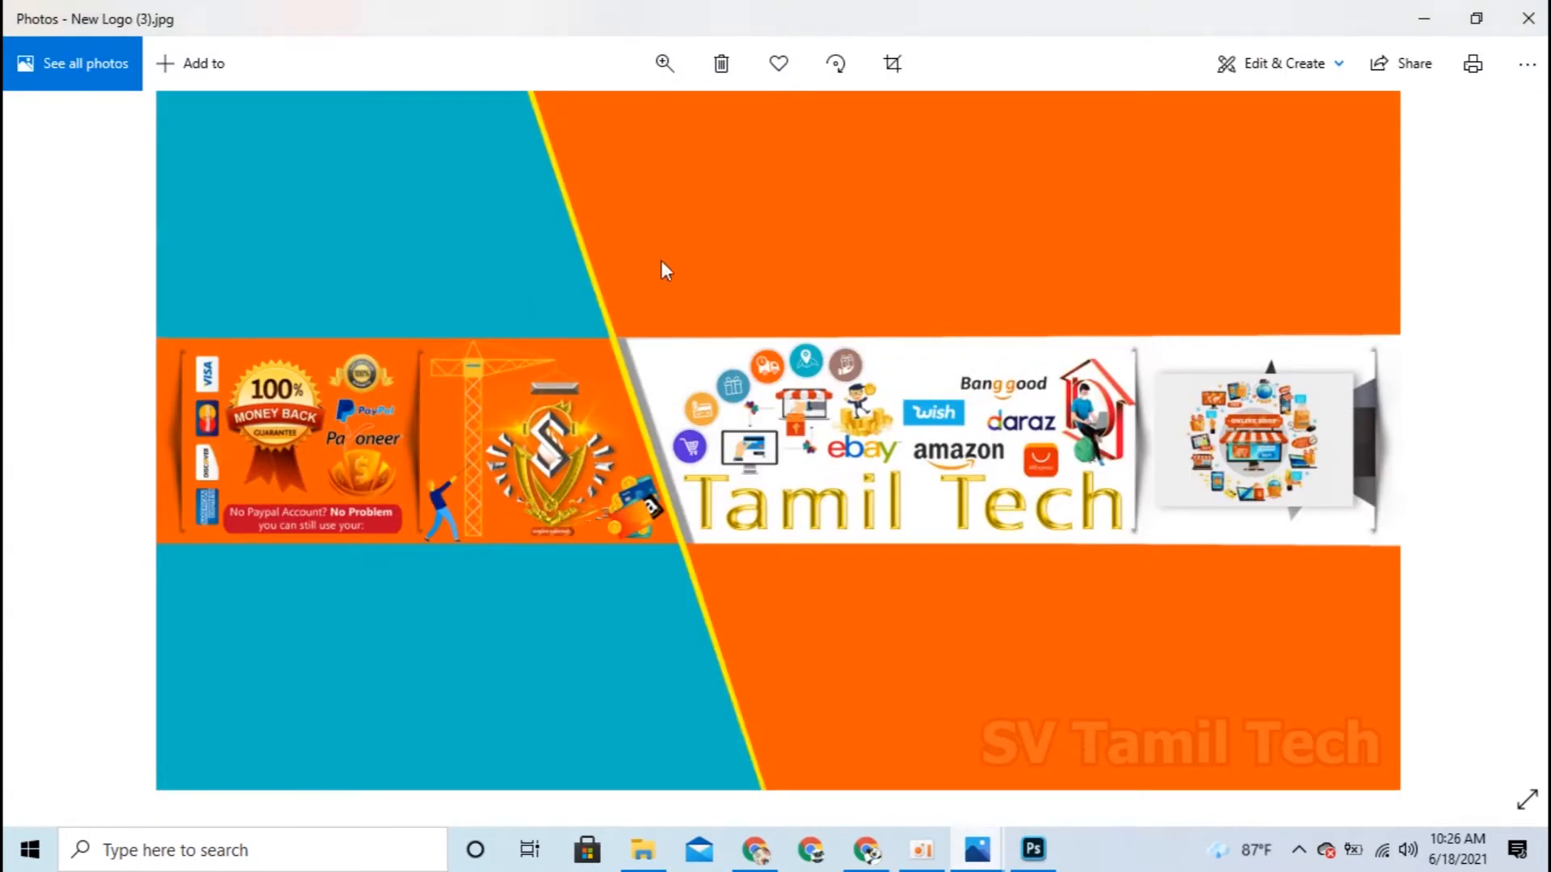
click(867, 859)
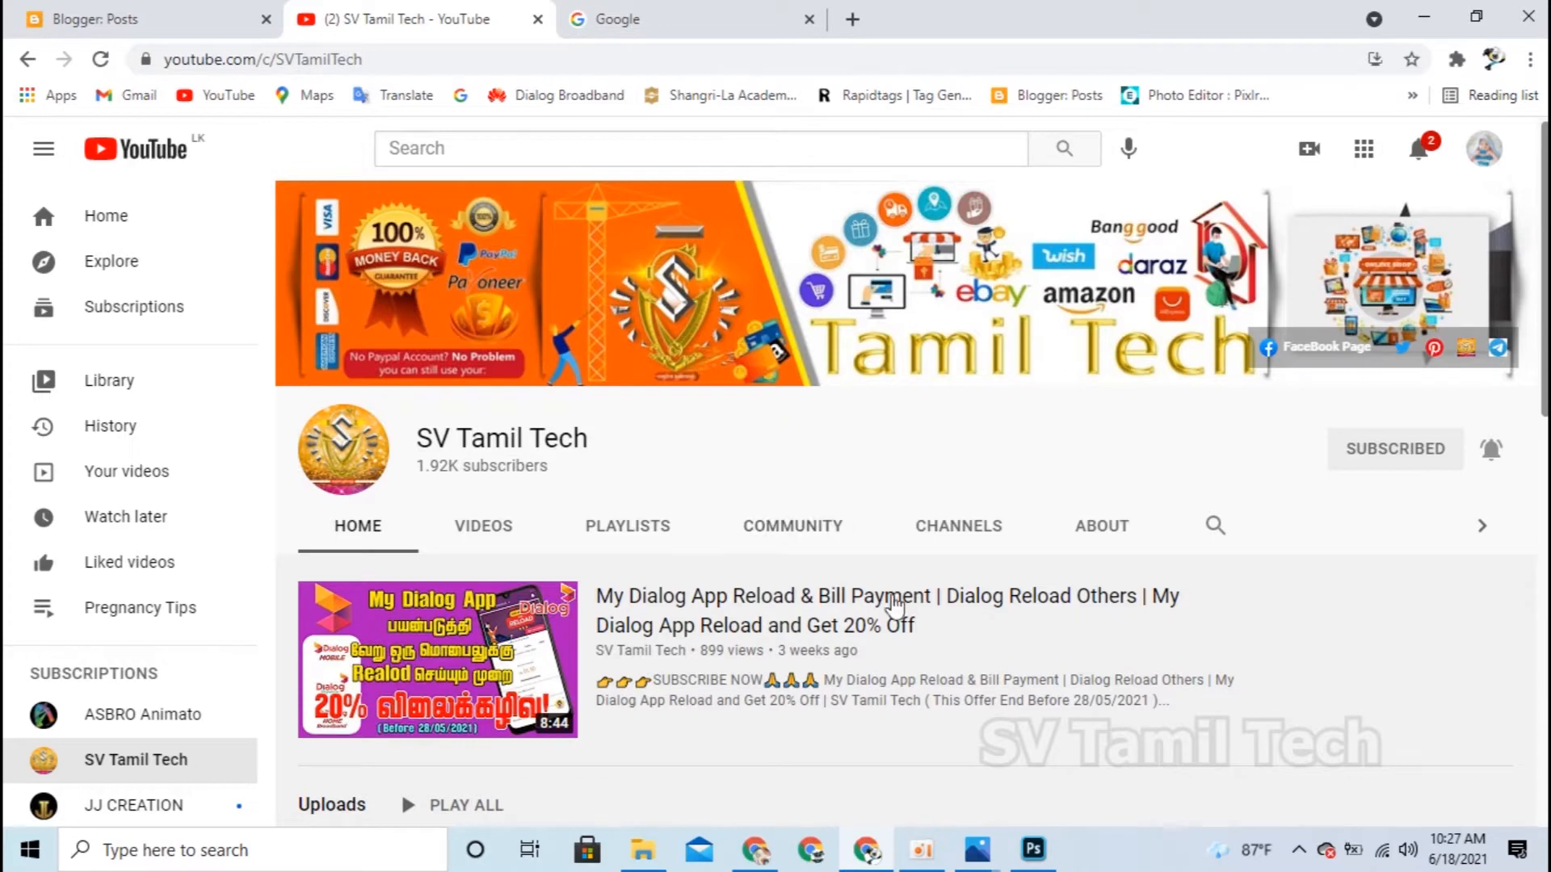
mouse_move(981, 855)
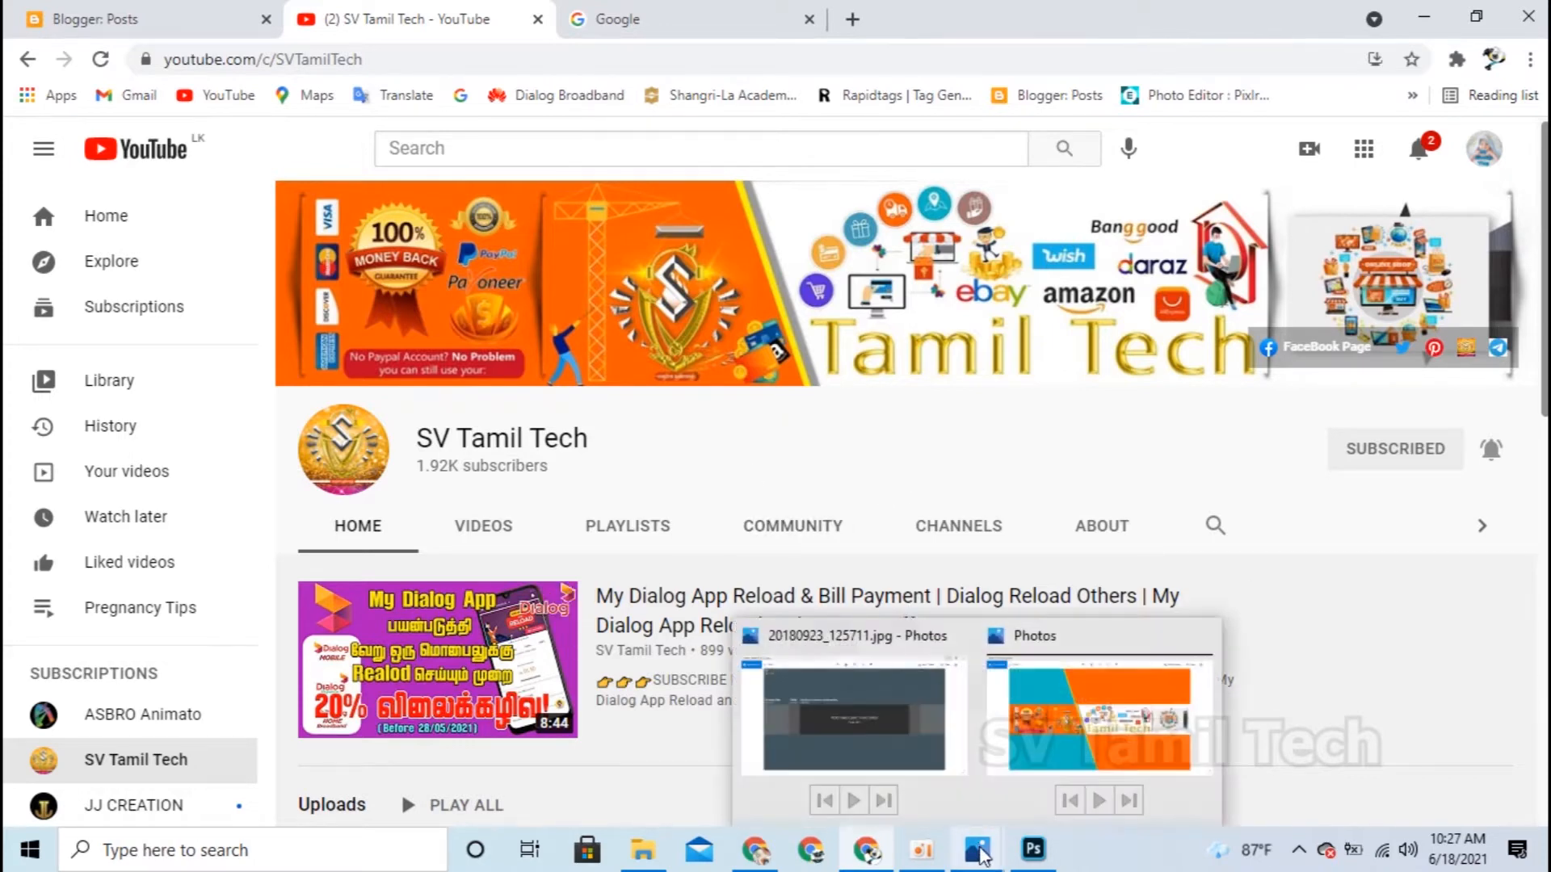
click(856, 717)
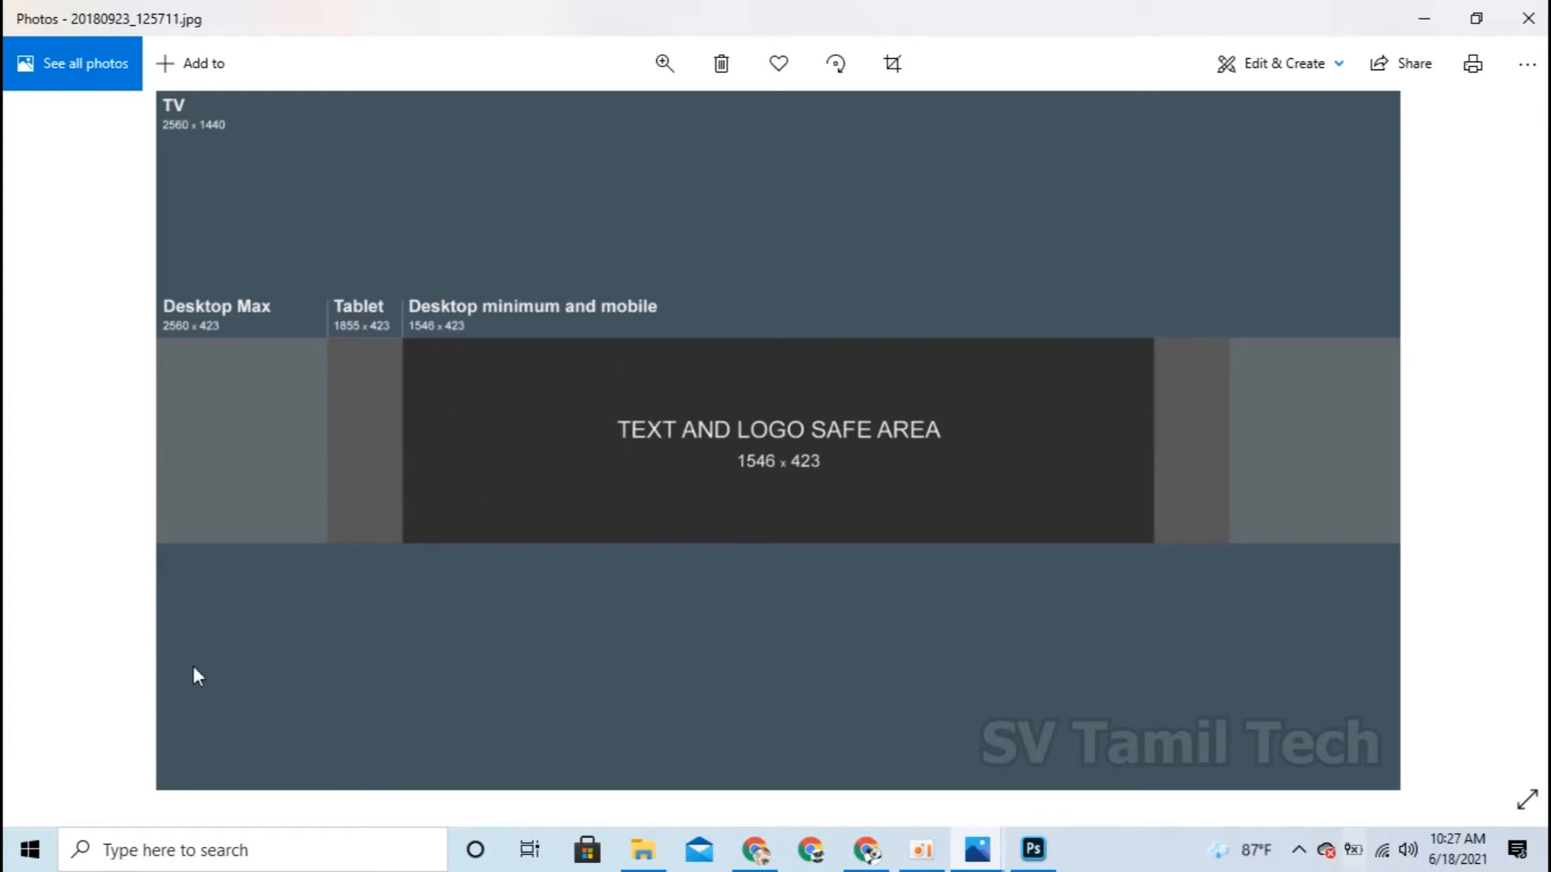
Step: Switch to Photoshop and show Layer 1, Rectangle 1, Layer 2 copy and Layer 3 over the banner size template
click(1033, 850)
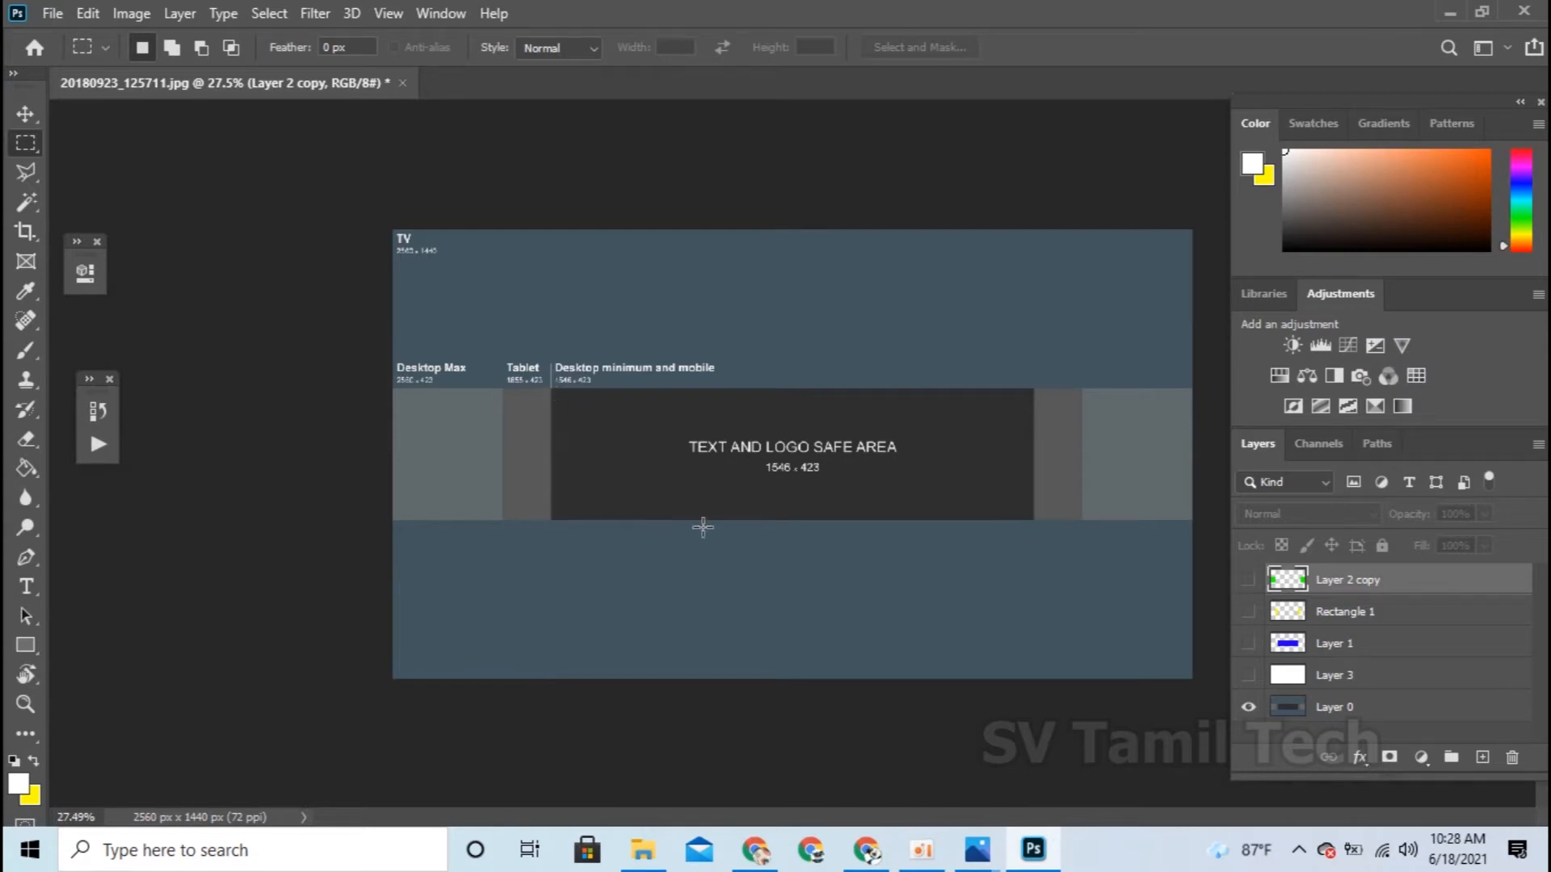
click(1248, 644)
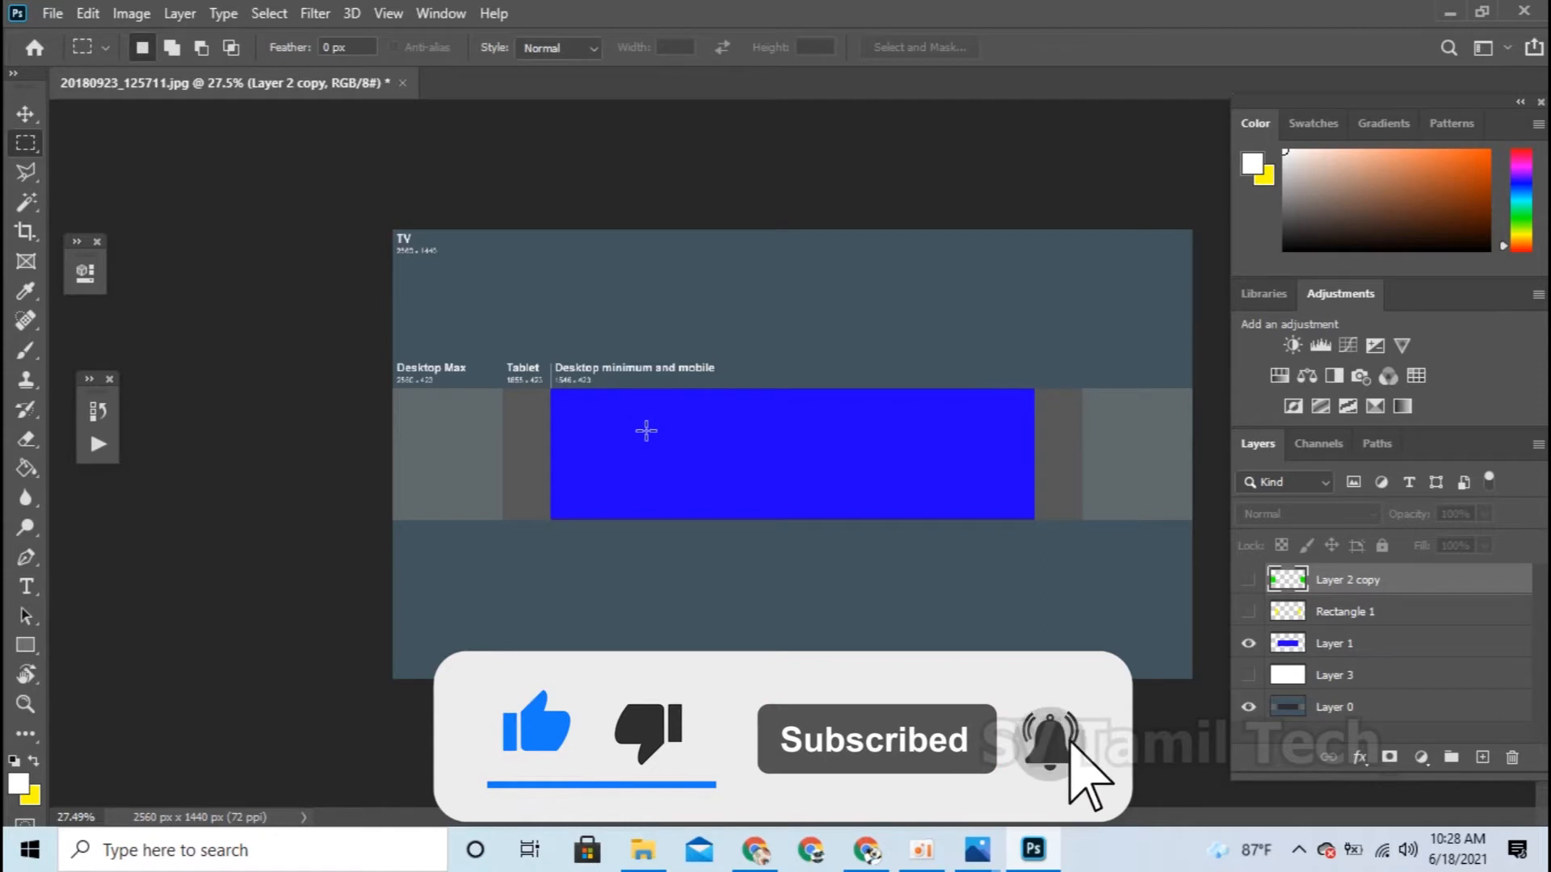
click(1248, 611)
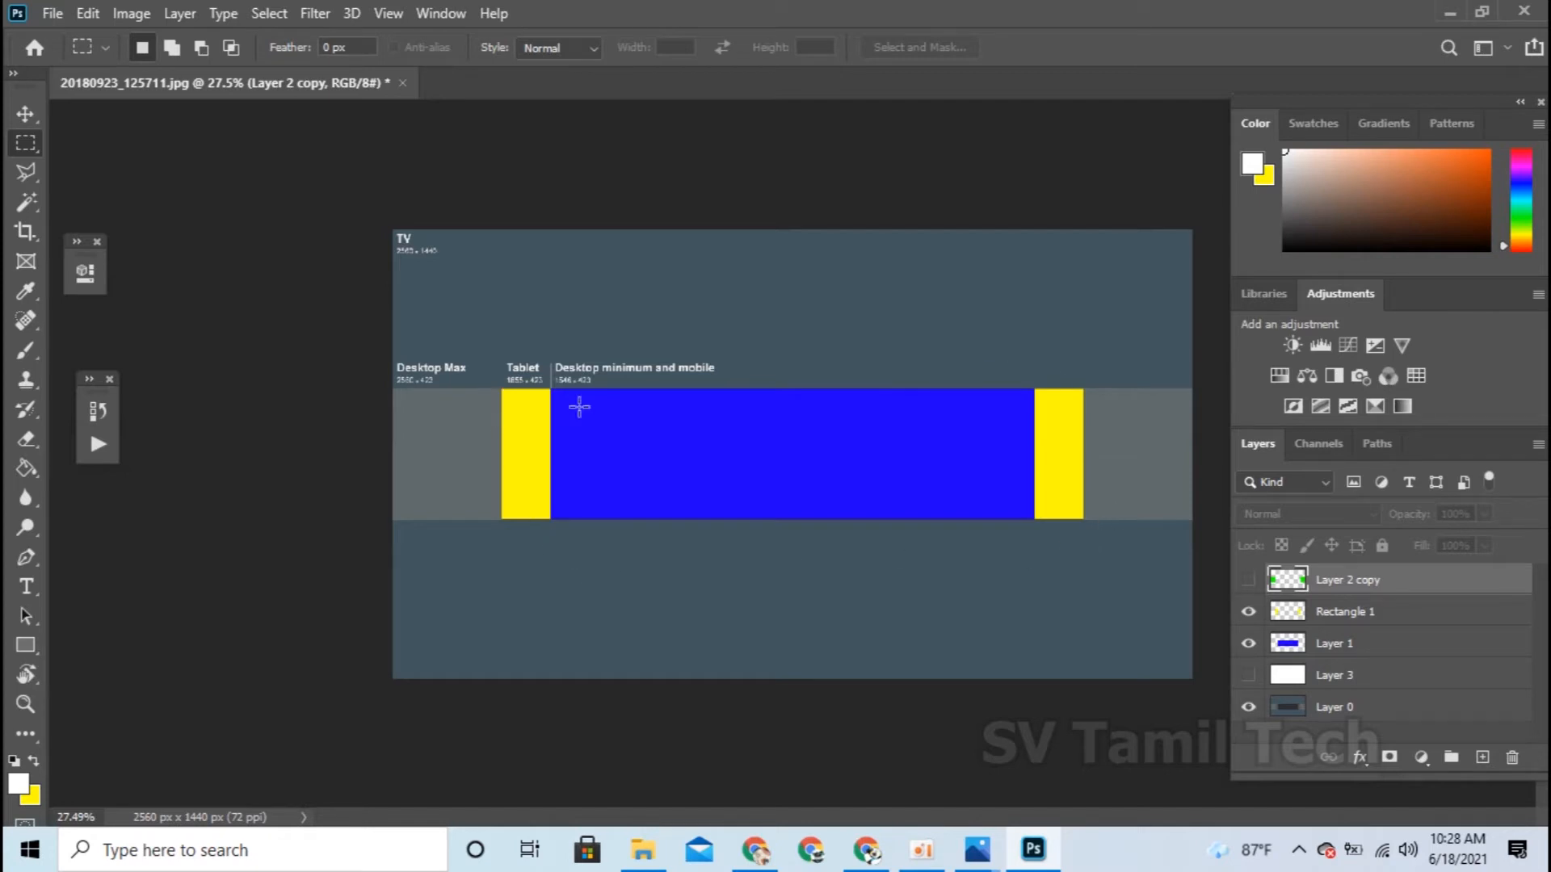
click(1248, 582)
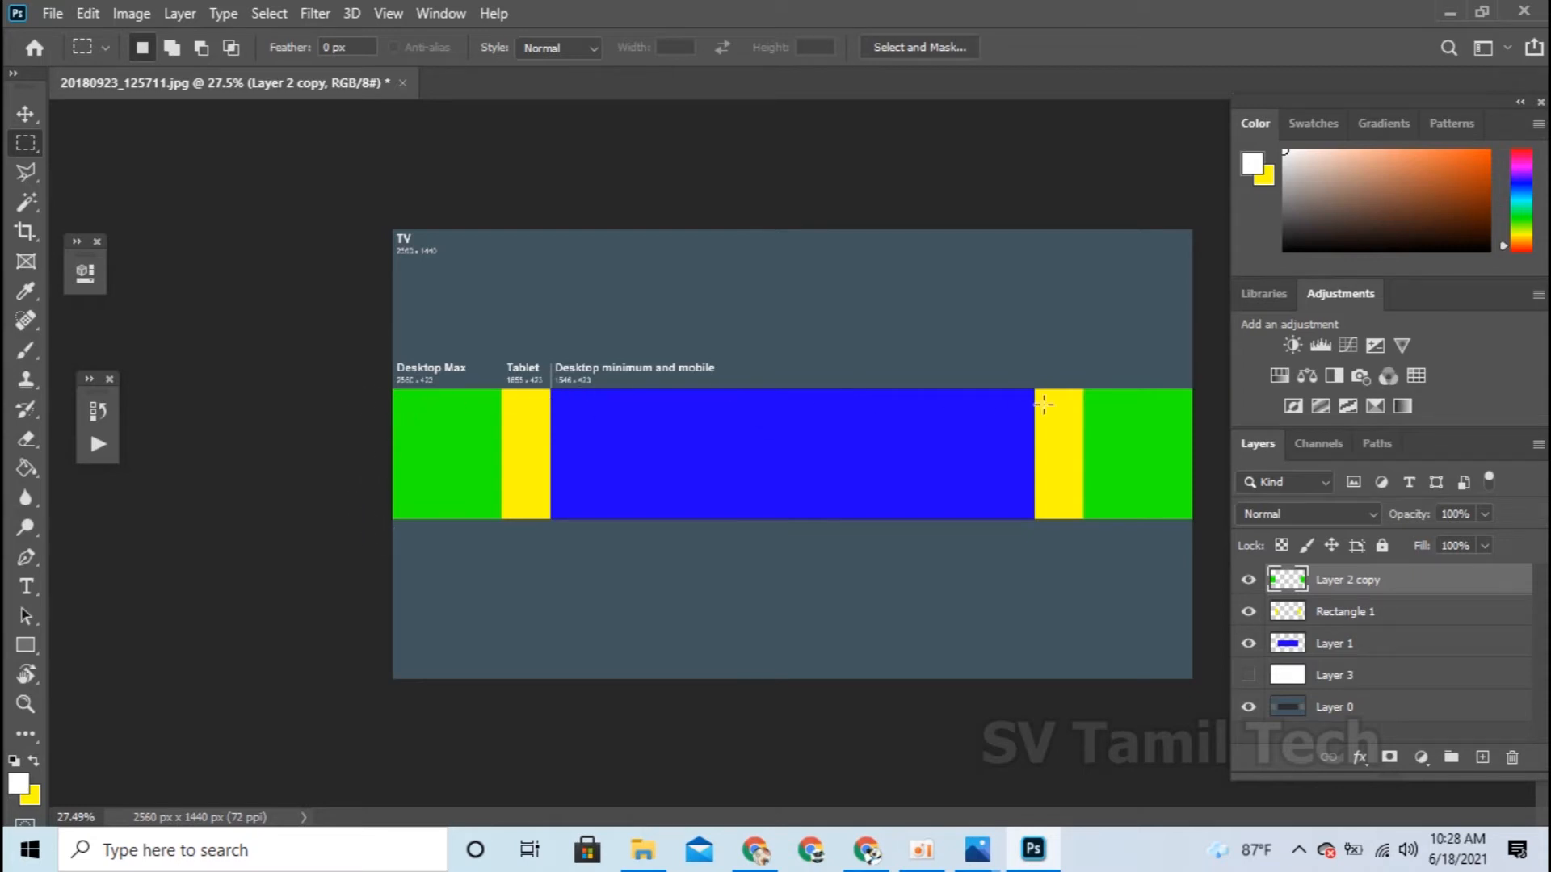
click(1244, 678)
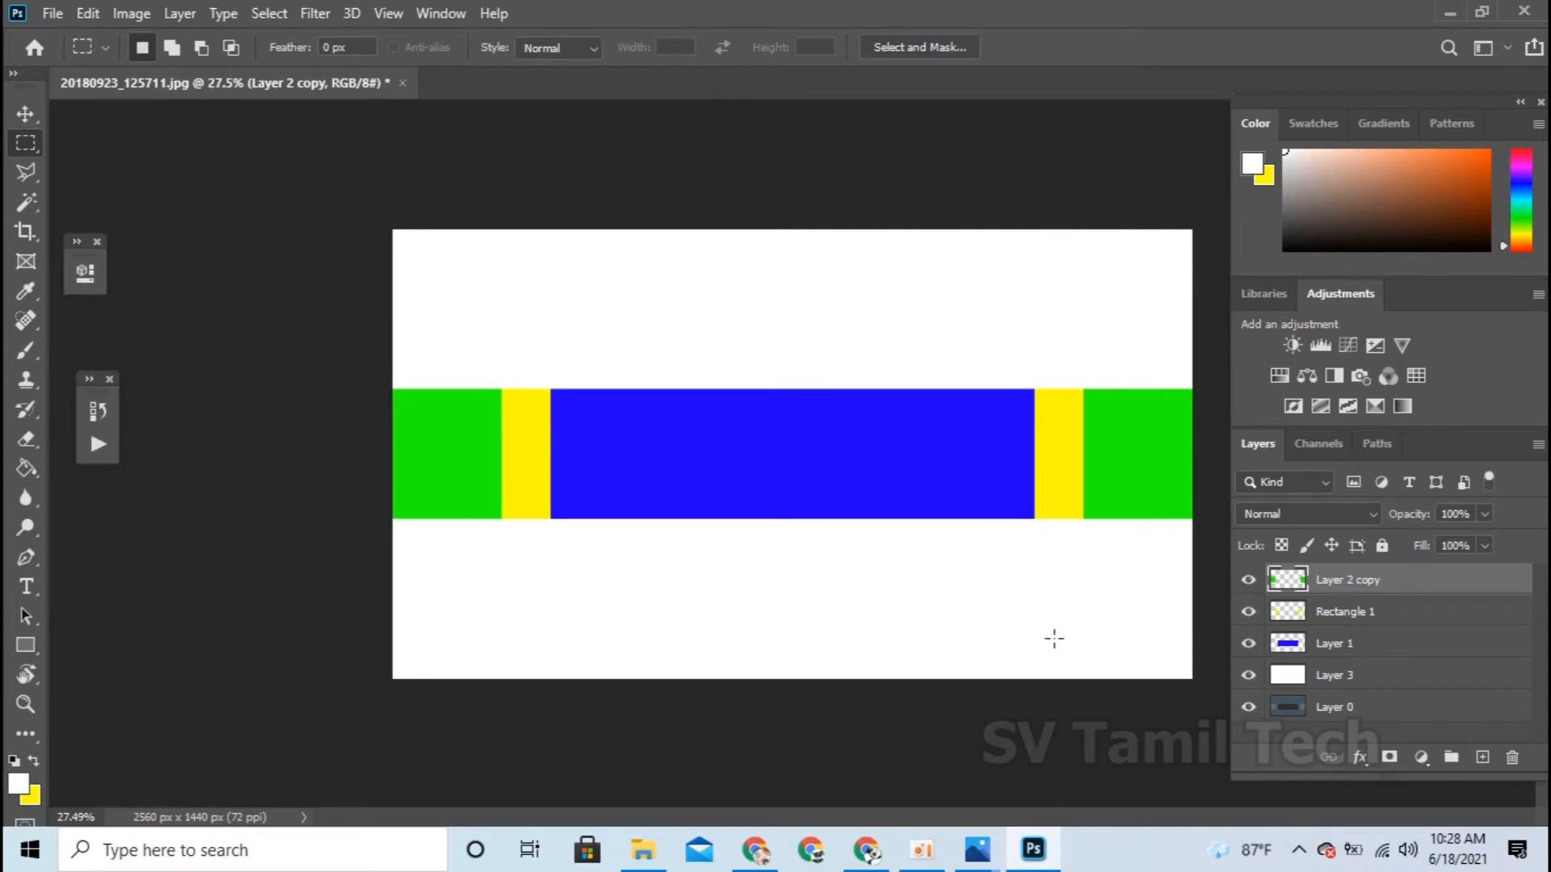
Step: Check the New Logo (3).jpg banner in Photos against the coloured Photoshop layout, and outline the blue safe area with a rectangular marquee
mouse_move(977, 848)
click(1111, 743)
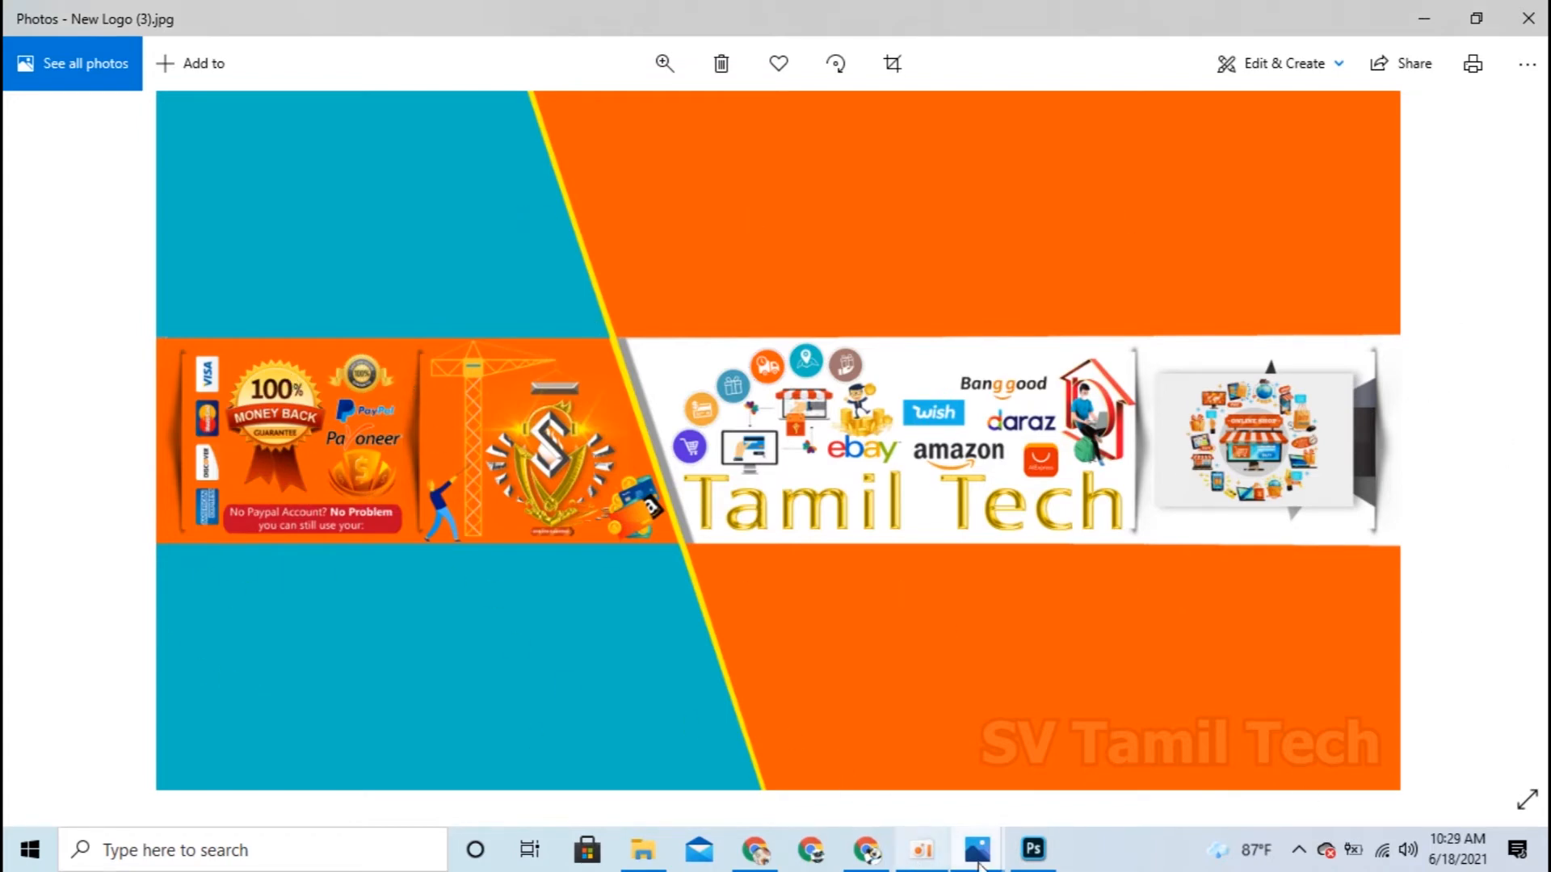
click(1033, 862)
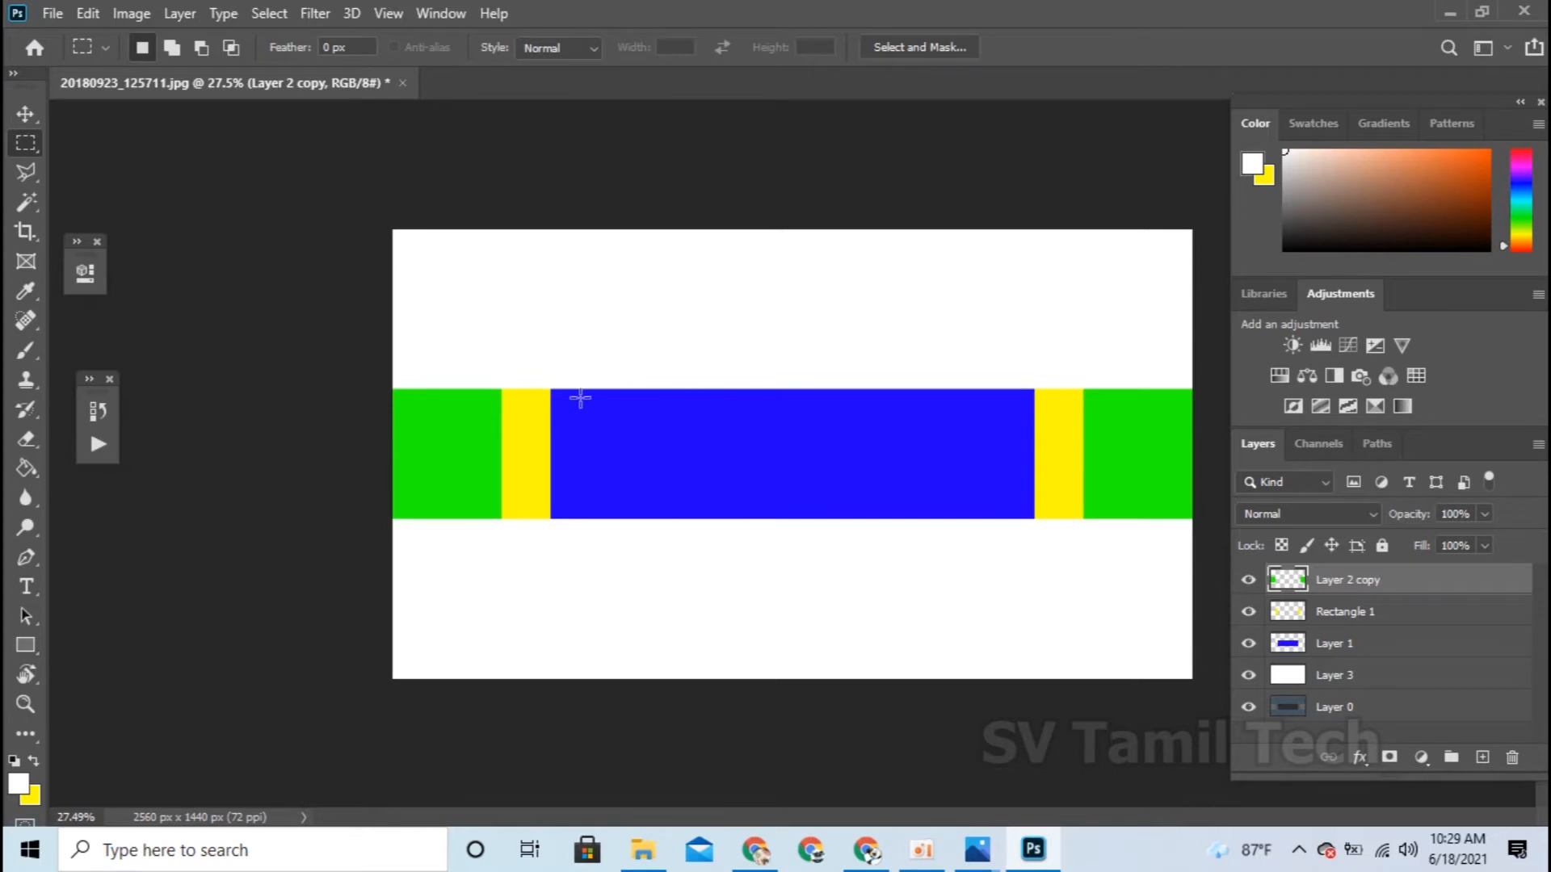
drag(549, 382, 1038, 512)
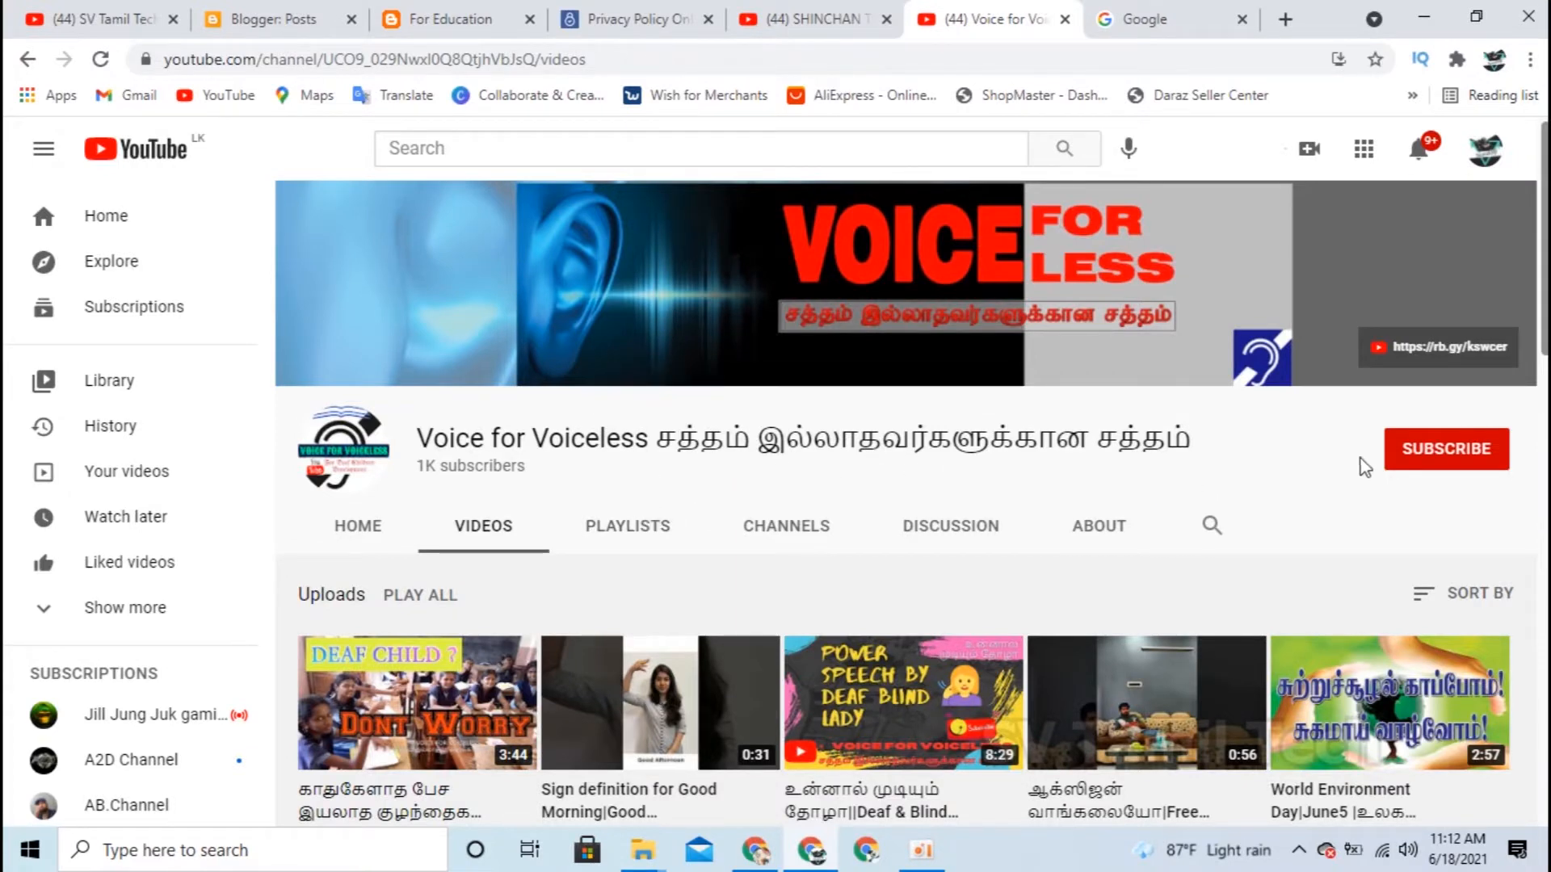
Step: Look through the Voice for Voiceless YouTube channel's banner and uploaded videos in Chrome
scroll(888, 613, down, 10)
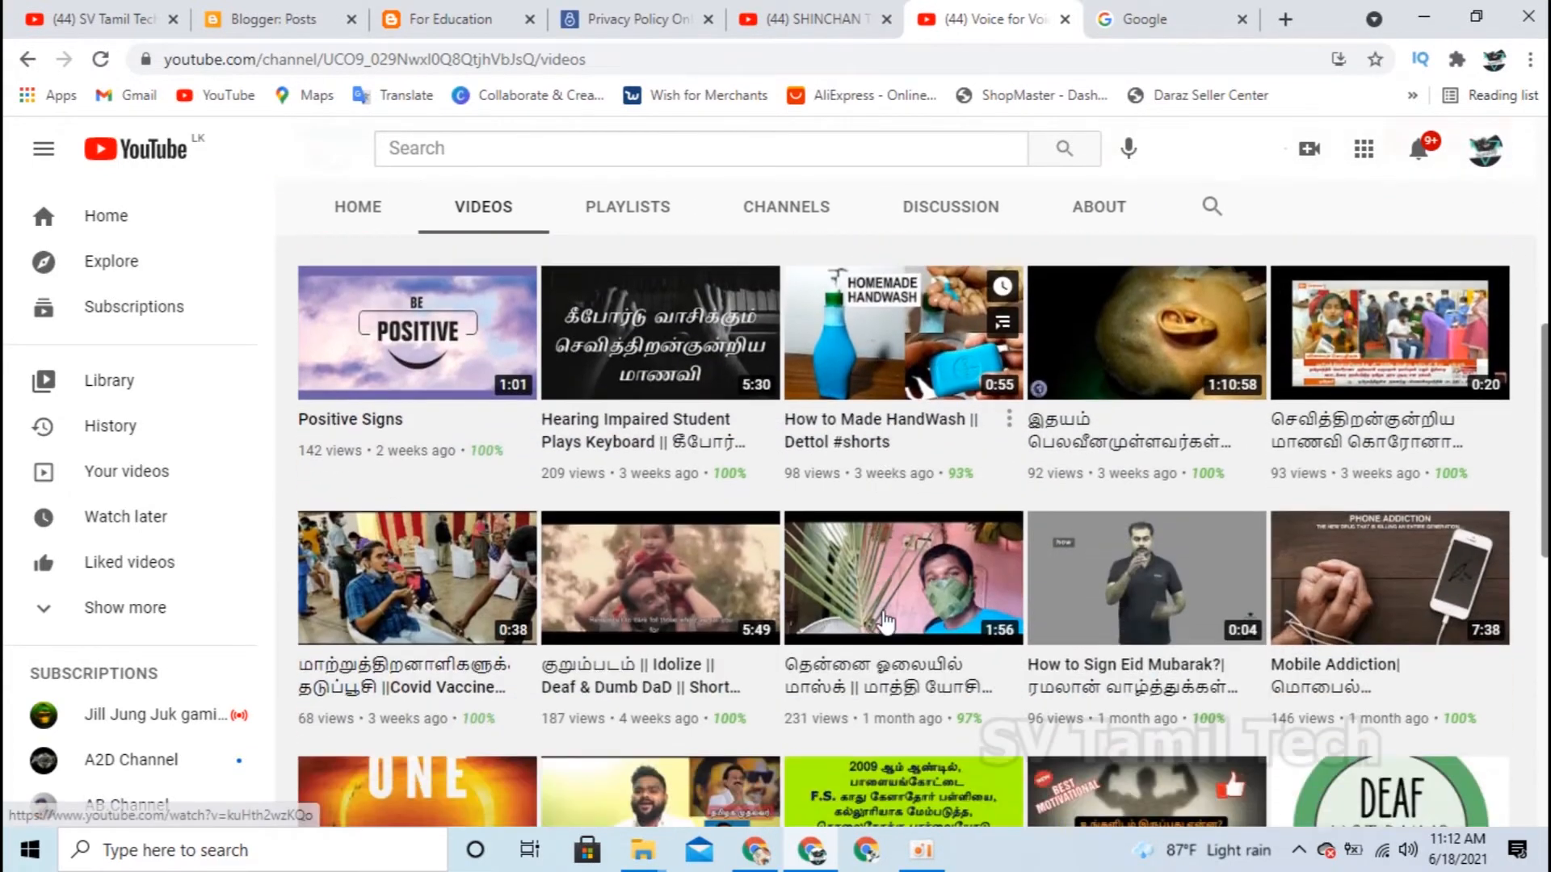
scroll(886, 622, up, 10)
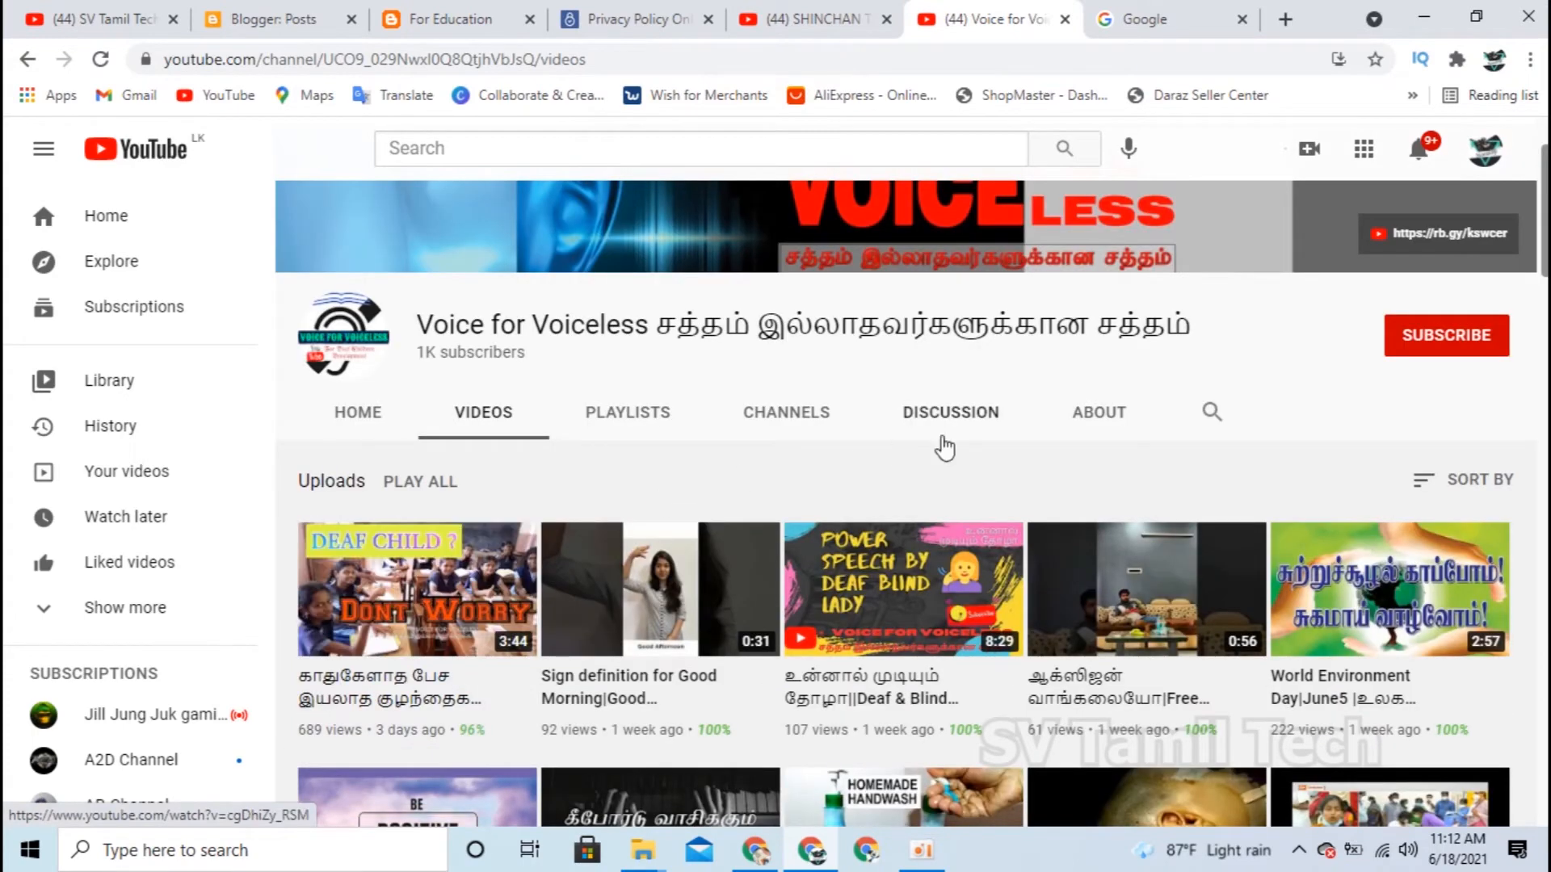
scroll(520, 614, down, 8)
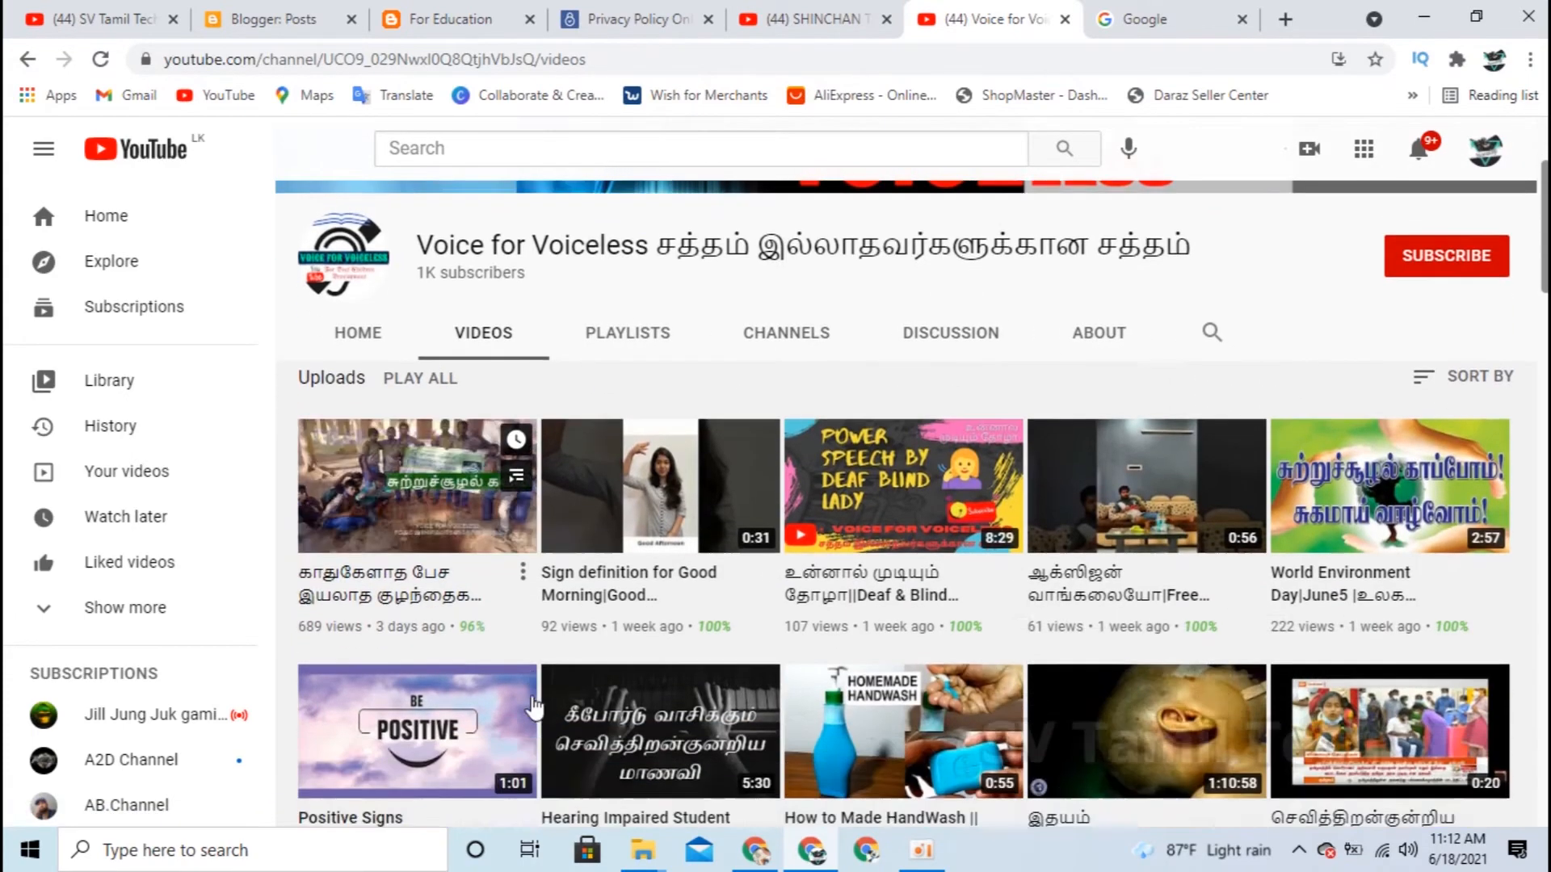
scroll(644, 582, up, 10)
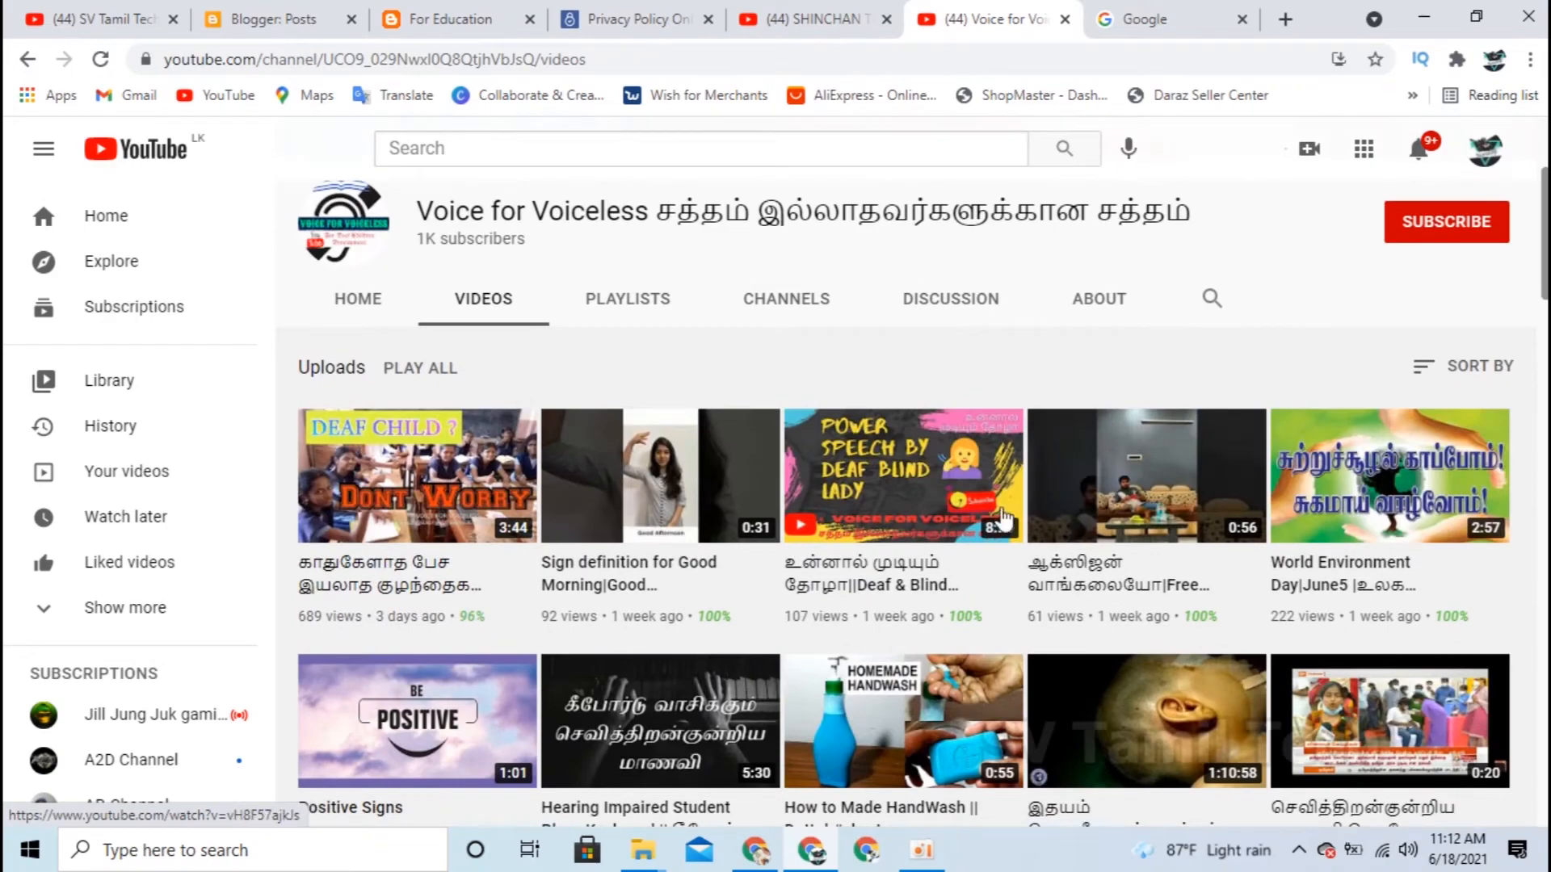
scroll(643, 582, down, 8)
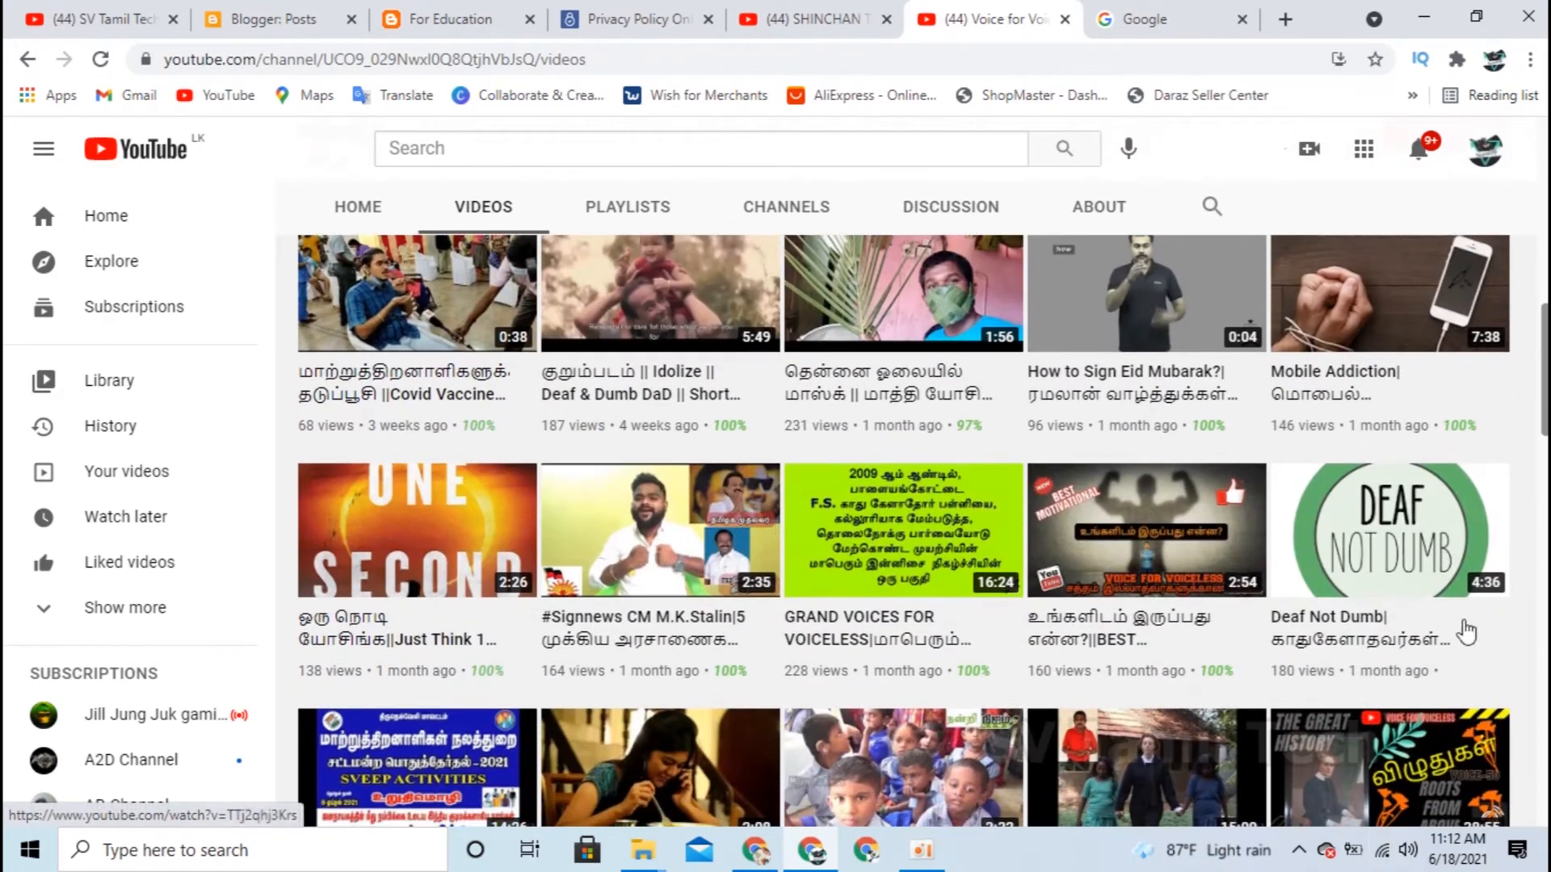
scroll(1175, 510, up, 7)
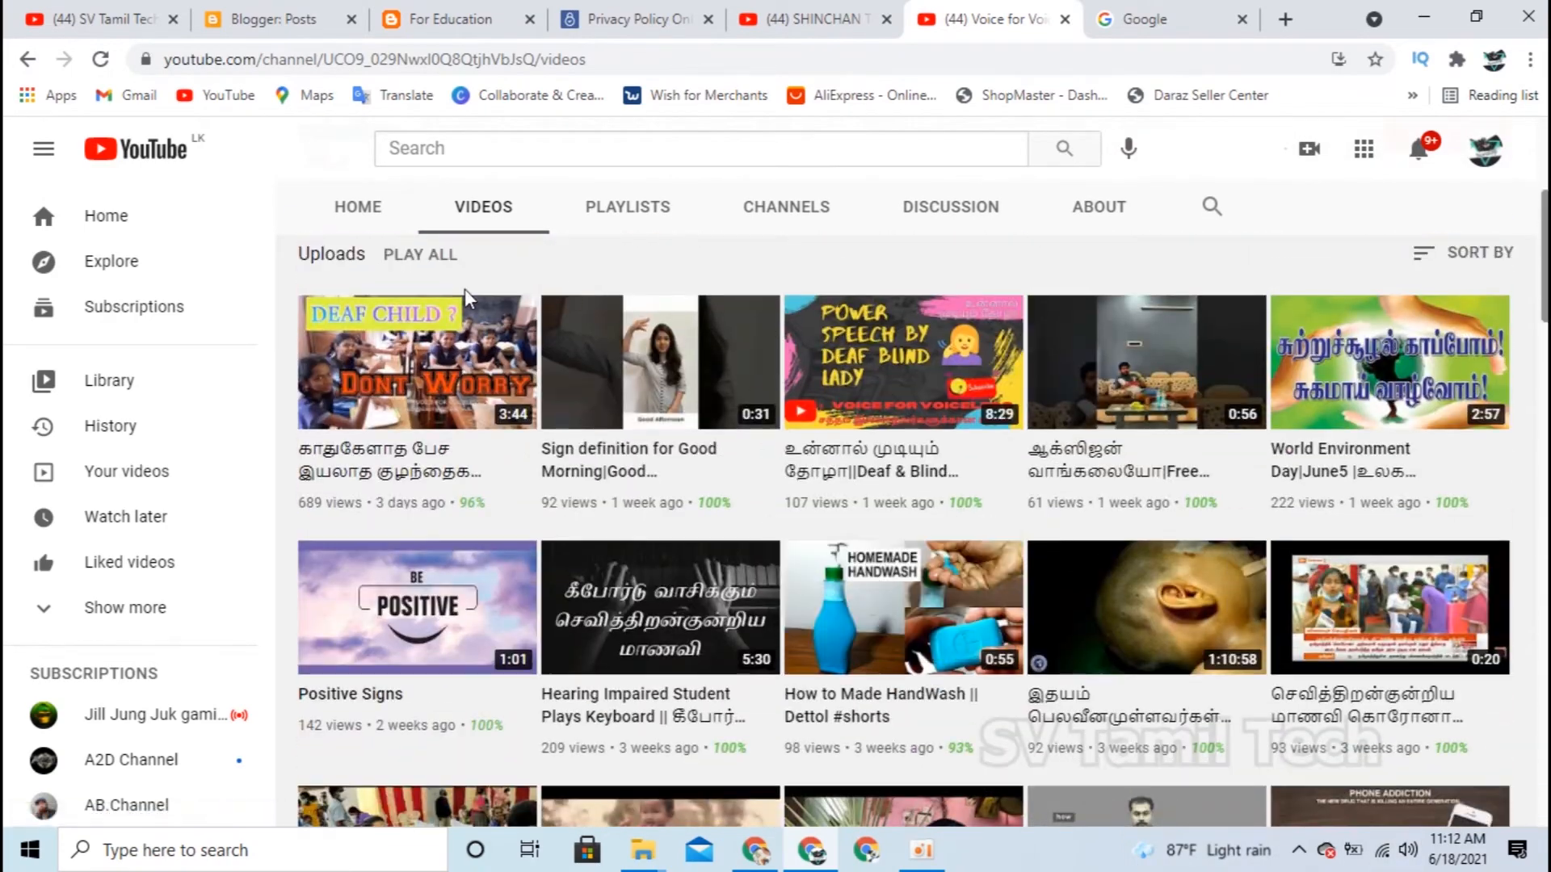
scroll(467, 288, down, 5)
scroll(443, 394, down, 15)
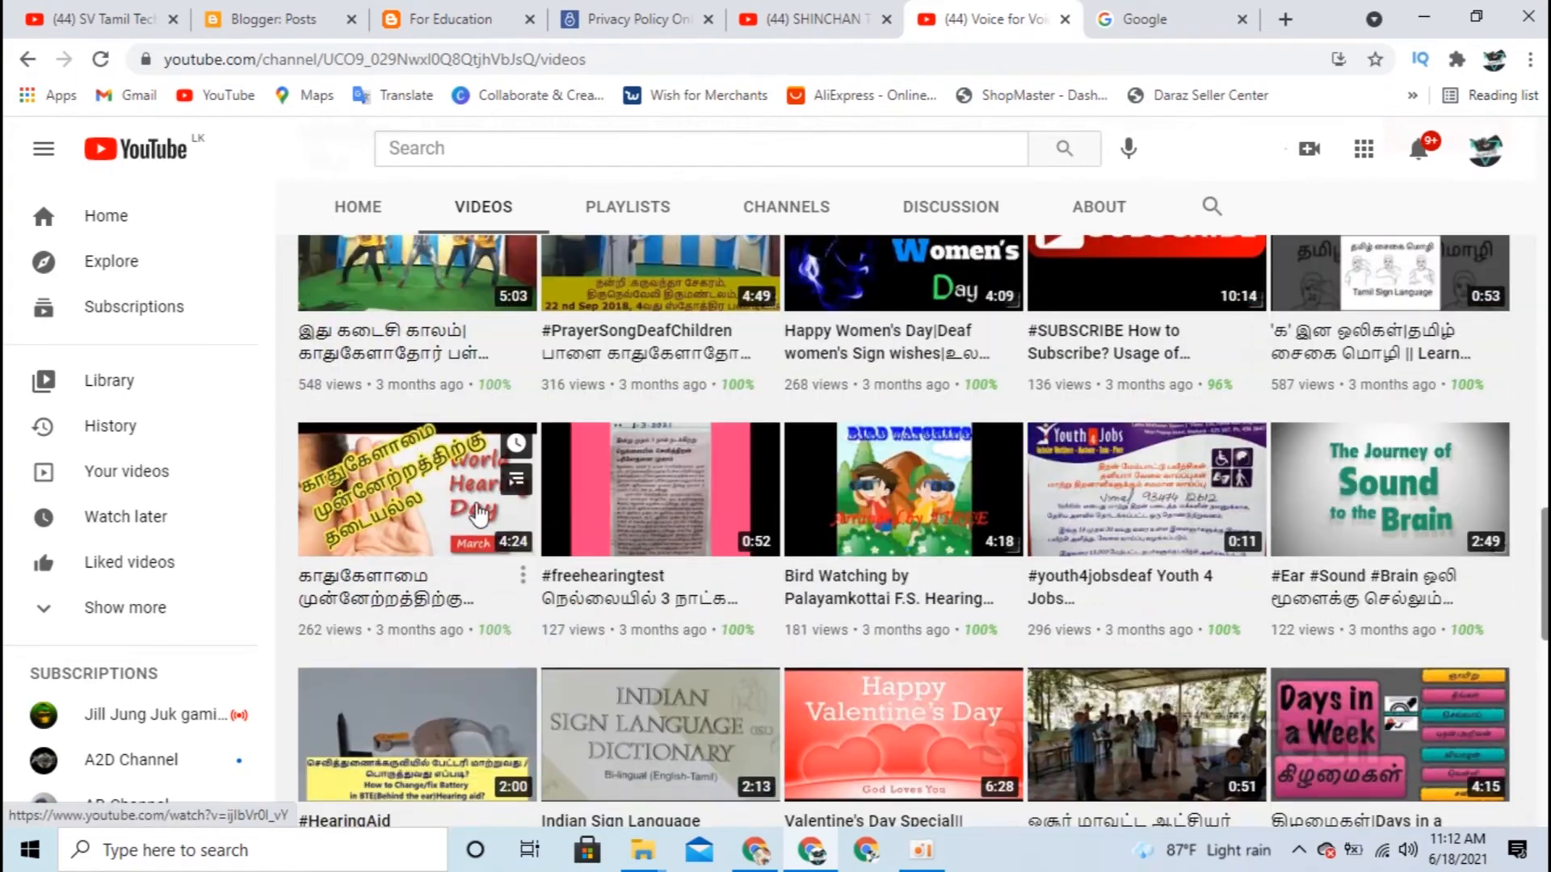
scroll(488, 535, up, 20)
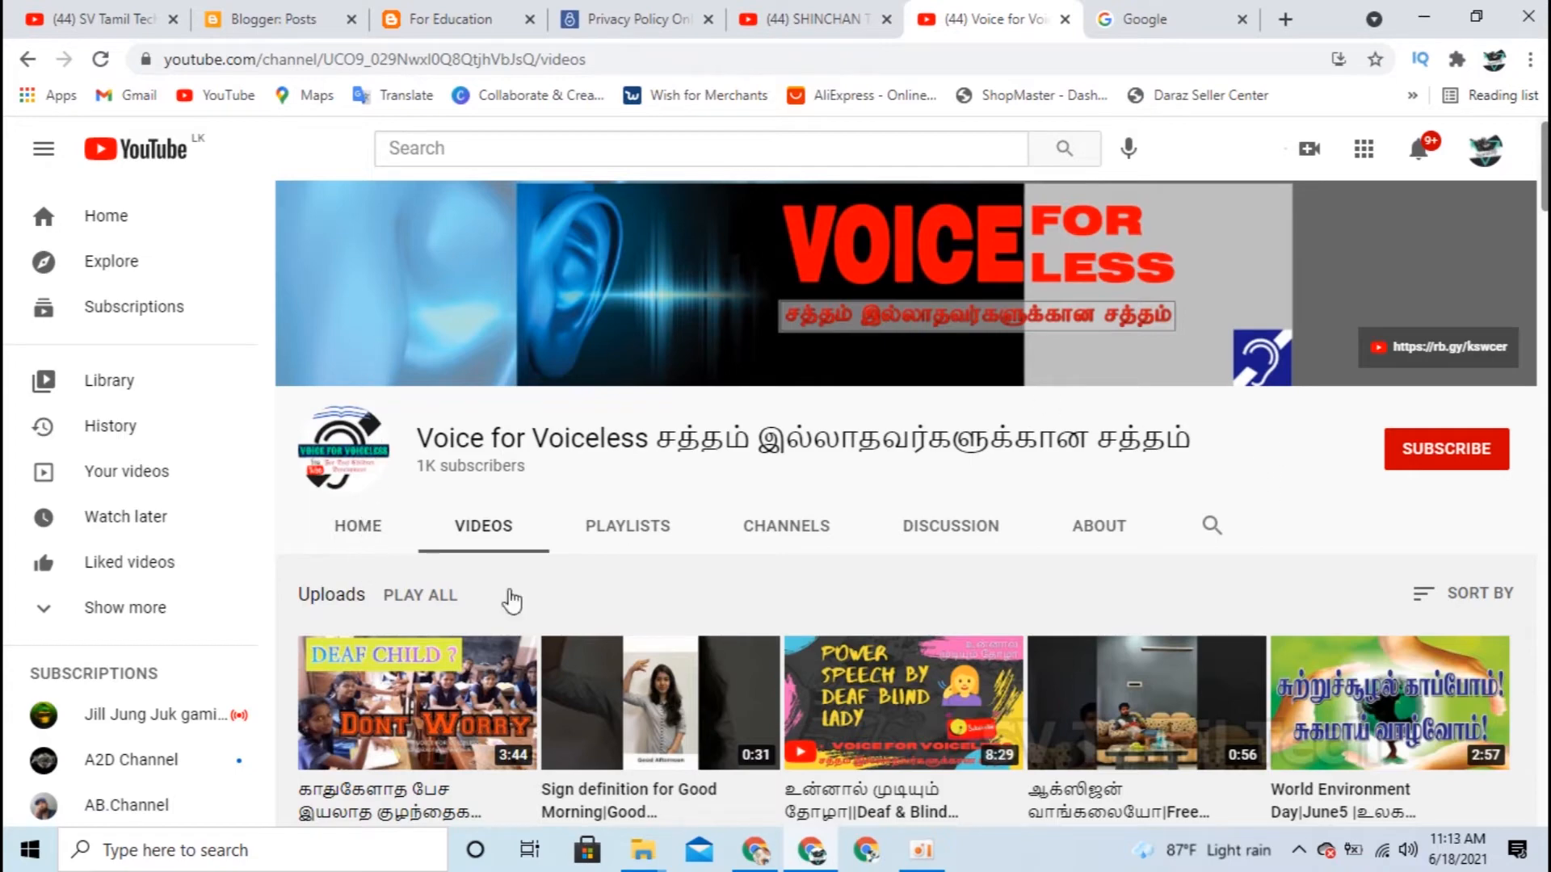
scroll(851, 593, down, 4)
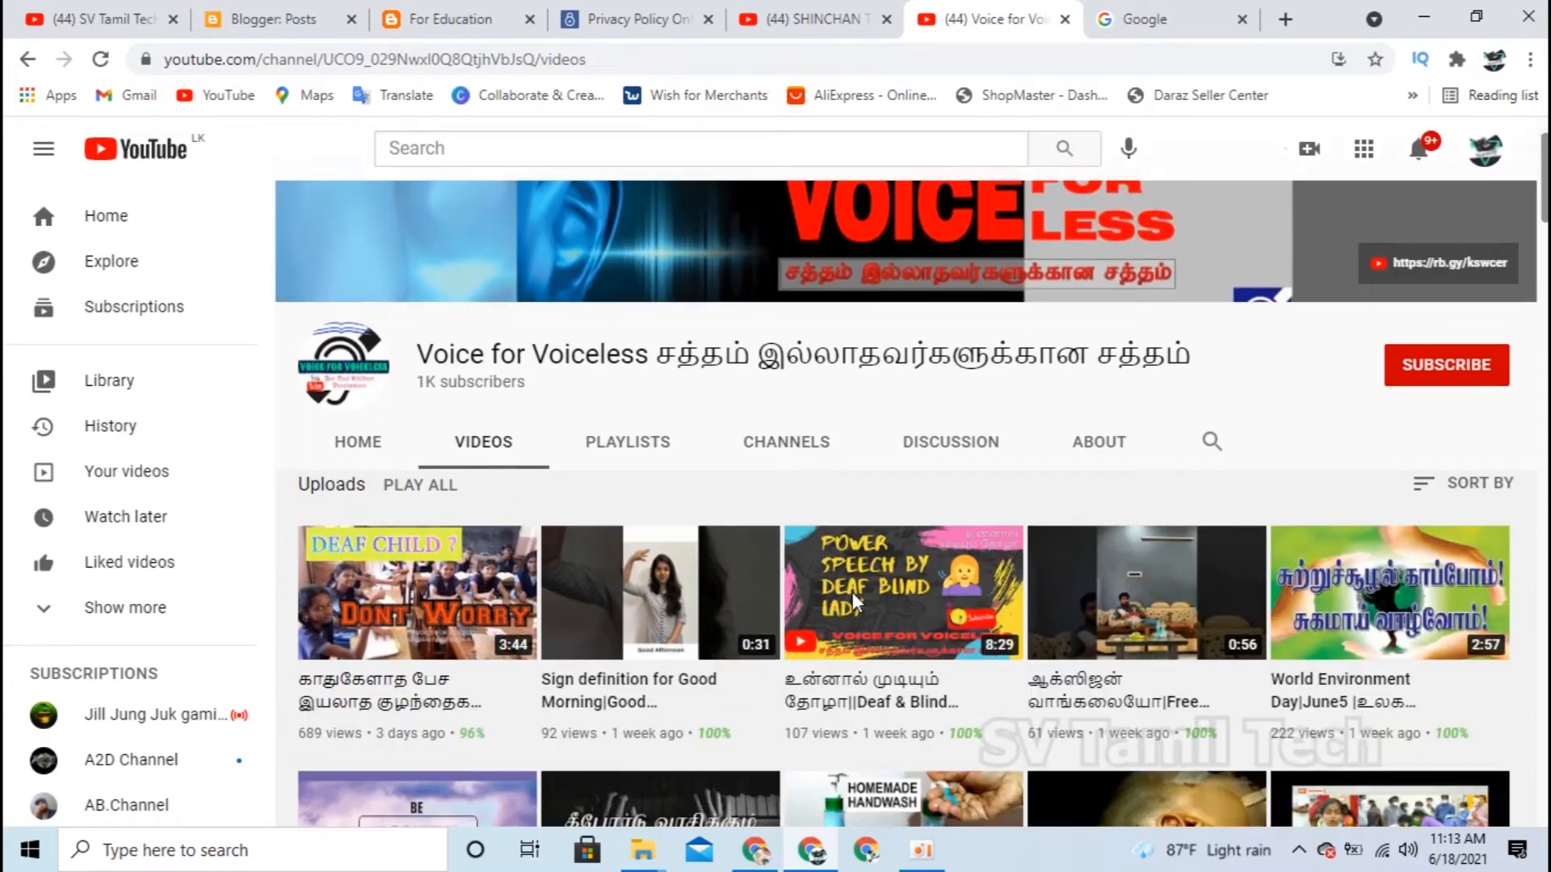
scroll(851, 593, up, 4)
Step: Subscribe to the Voice for Voiceless channel and open its notification options
click(1490, 453)
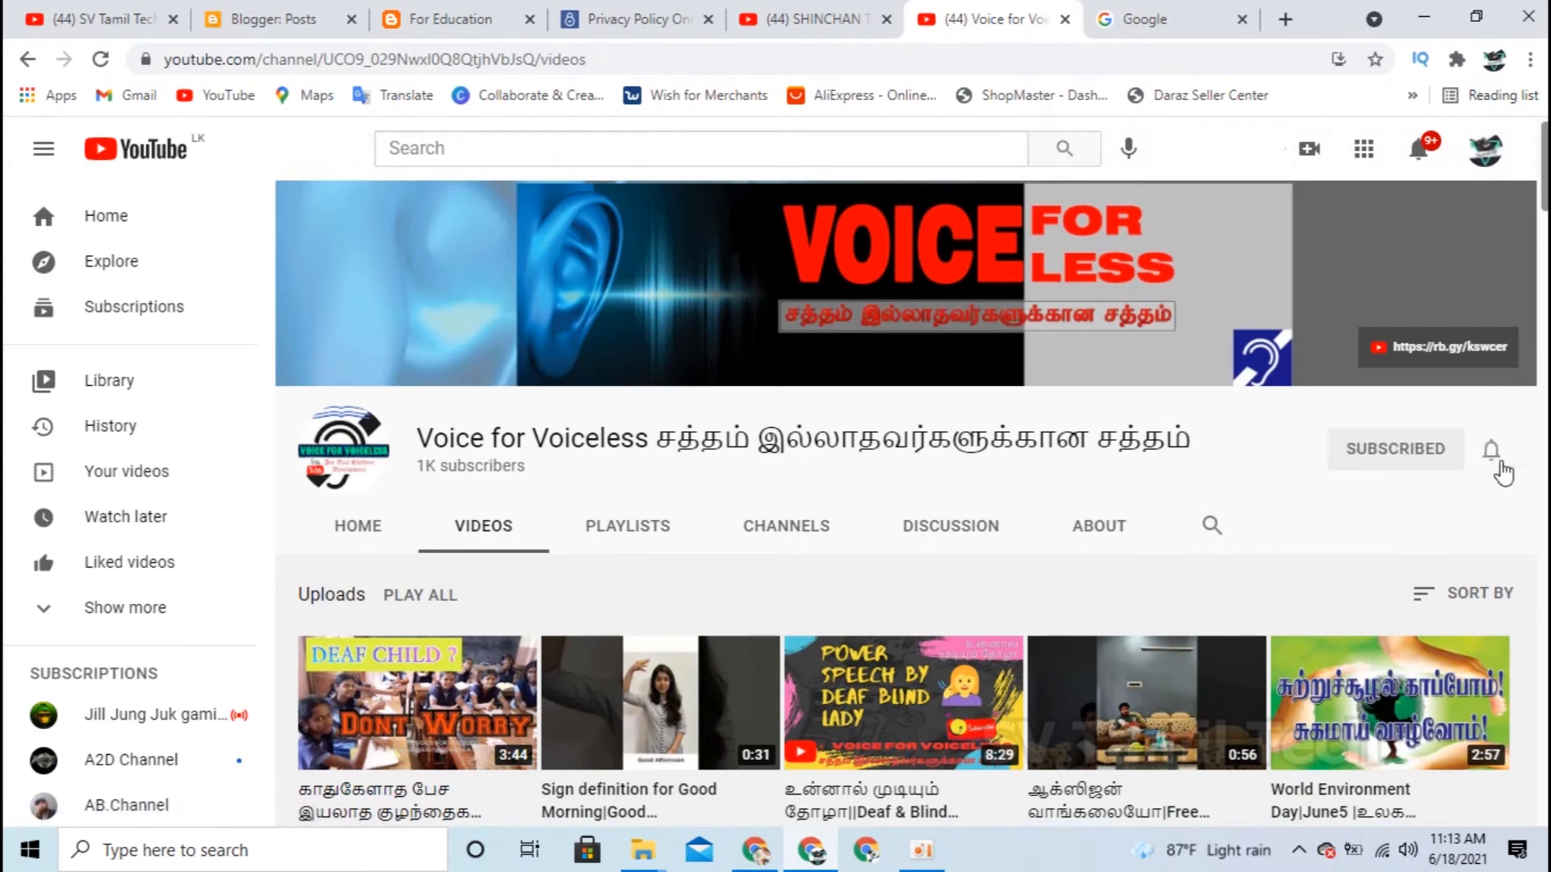
click(1491, 451)
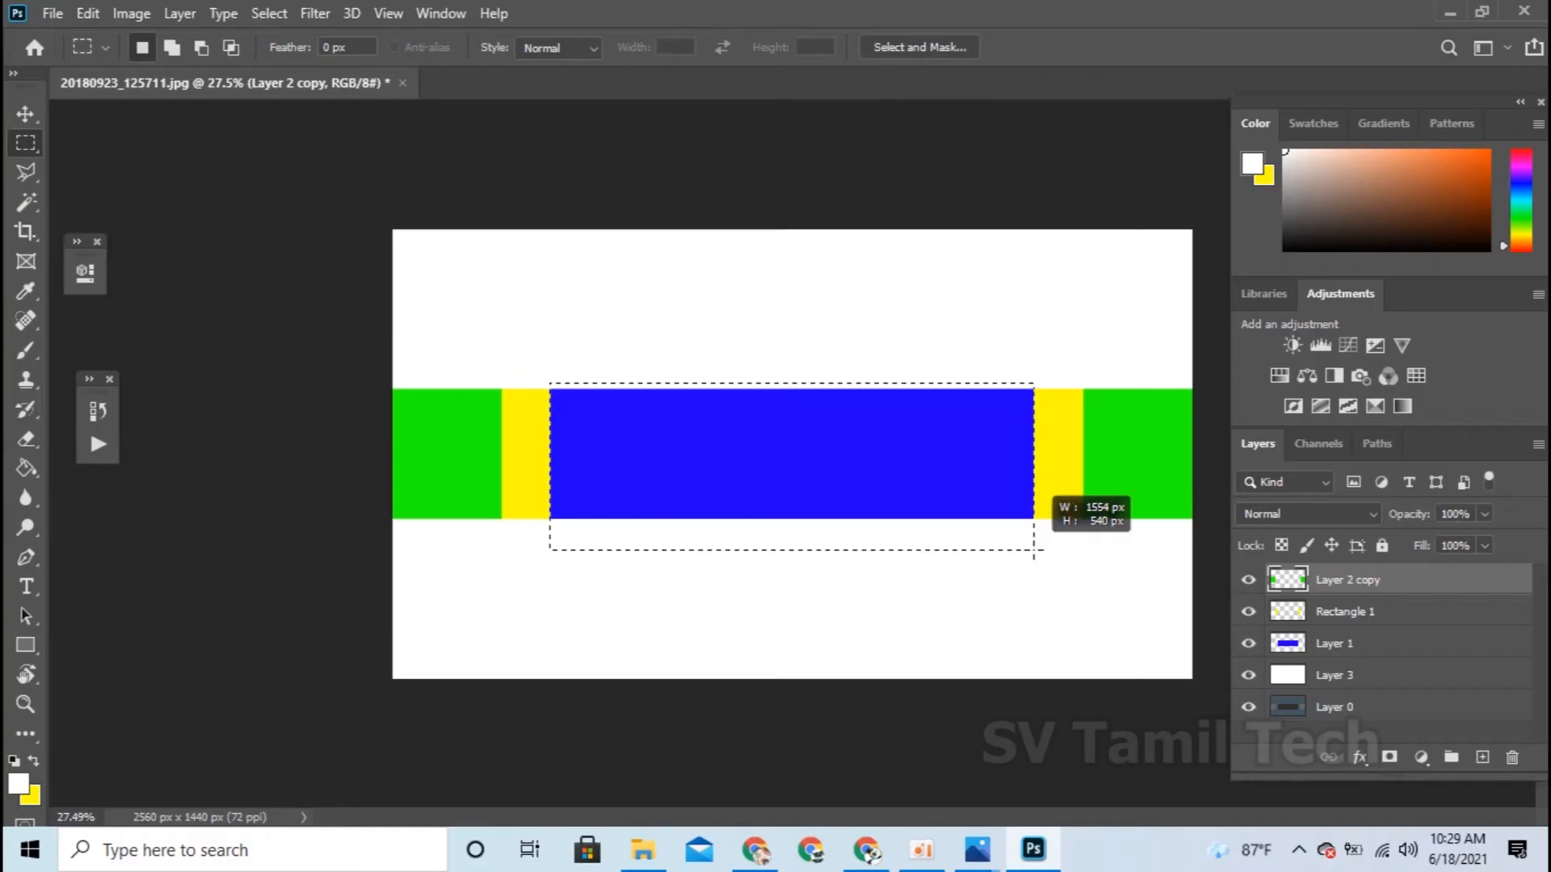
Step: Mark out the blue safe area and the green and yellow side zones in Photoshop with successive rectangular marquee selections
drag(1034, 550, 1033, 550)
click(1098, 479)
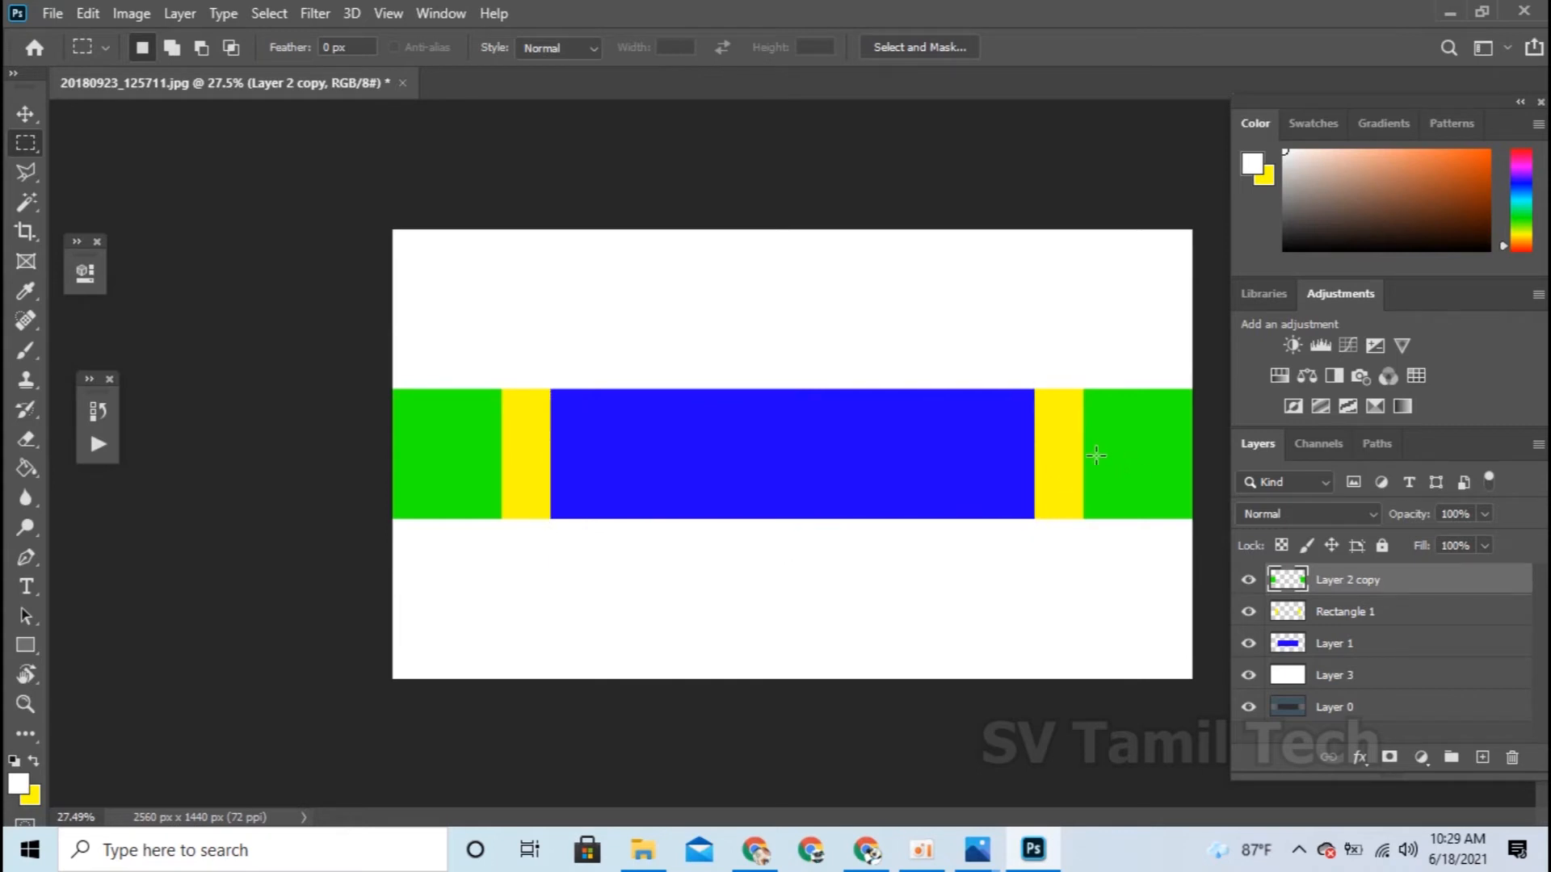
drag(1045, 362, 550, 567)
drag(551, 344, 388, 571)
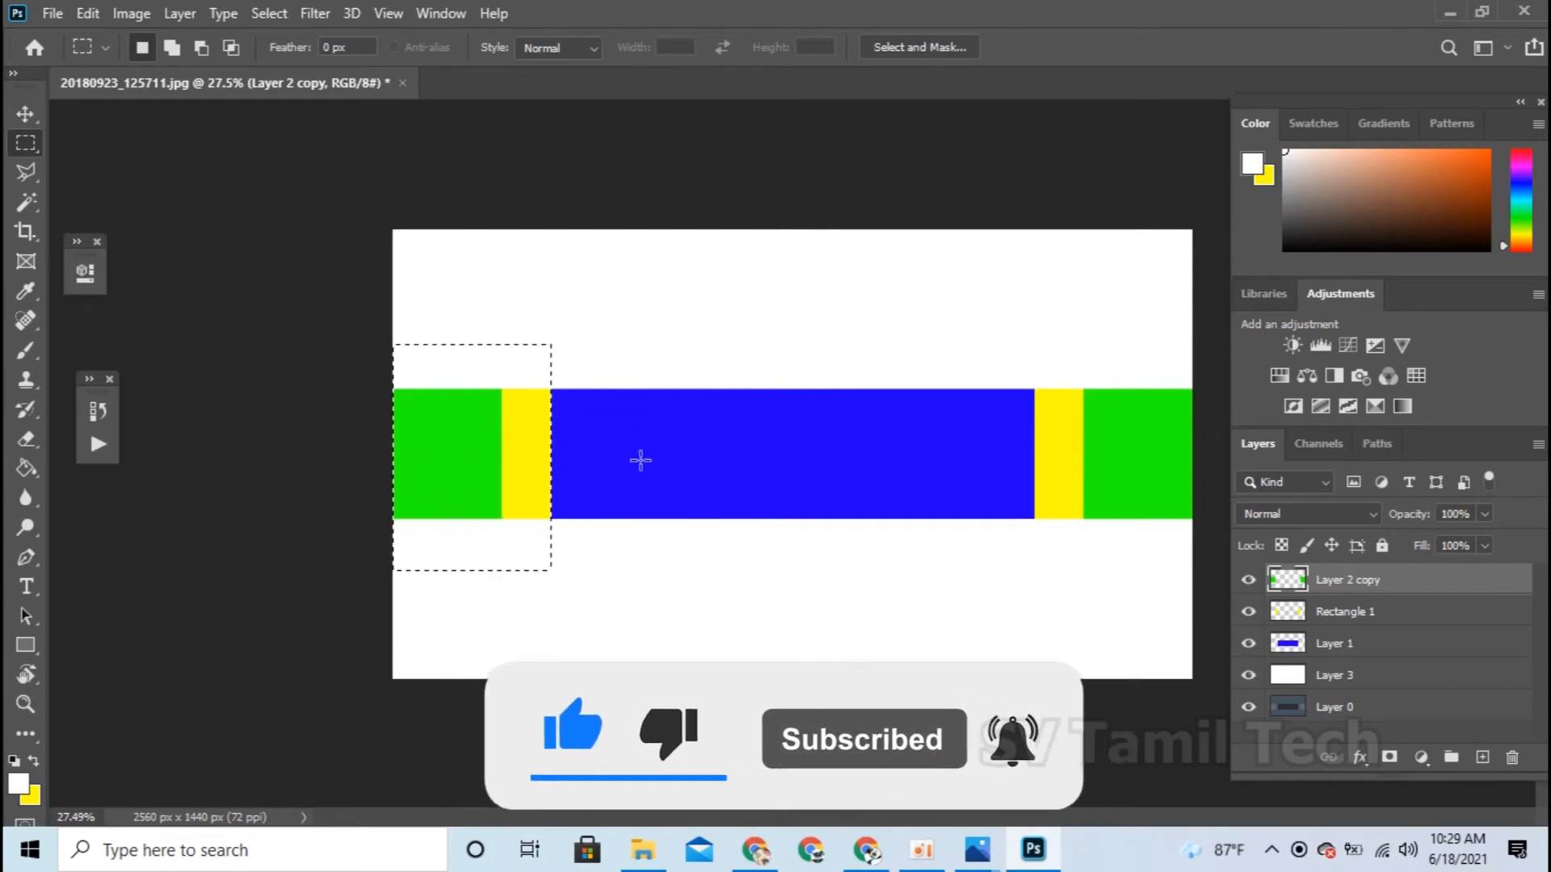
click(460, 491)
drag(618, 432, 875, 498)
drag(415, 425, 457, 488)
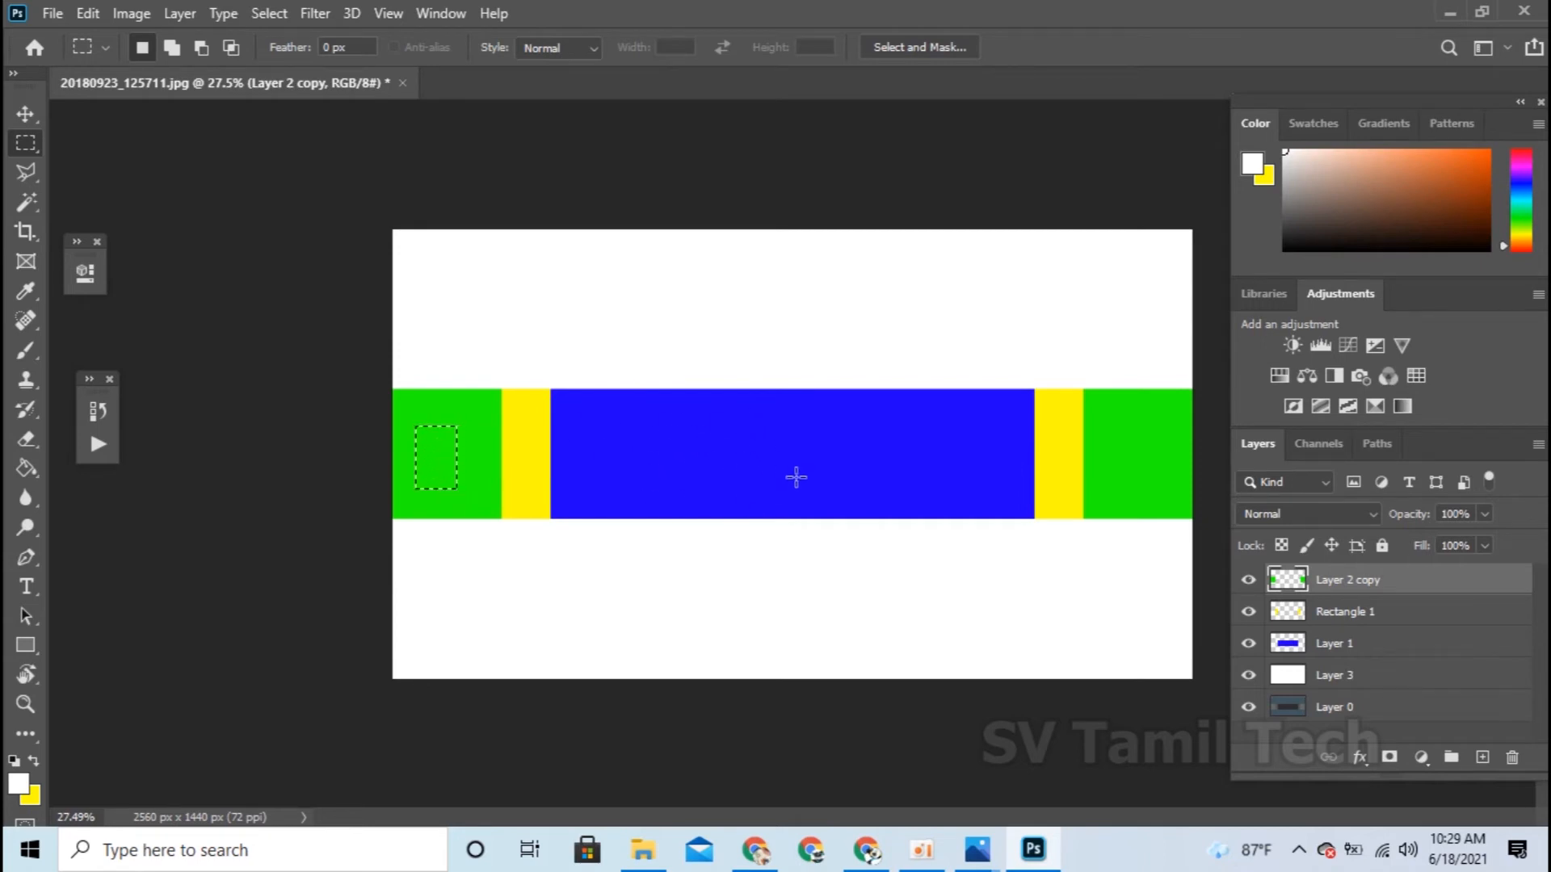
drag(397, 408, 529, 498)
drag(1057, 412, 1155, 499)
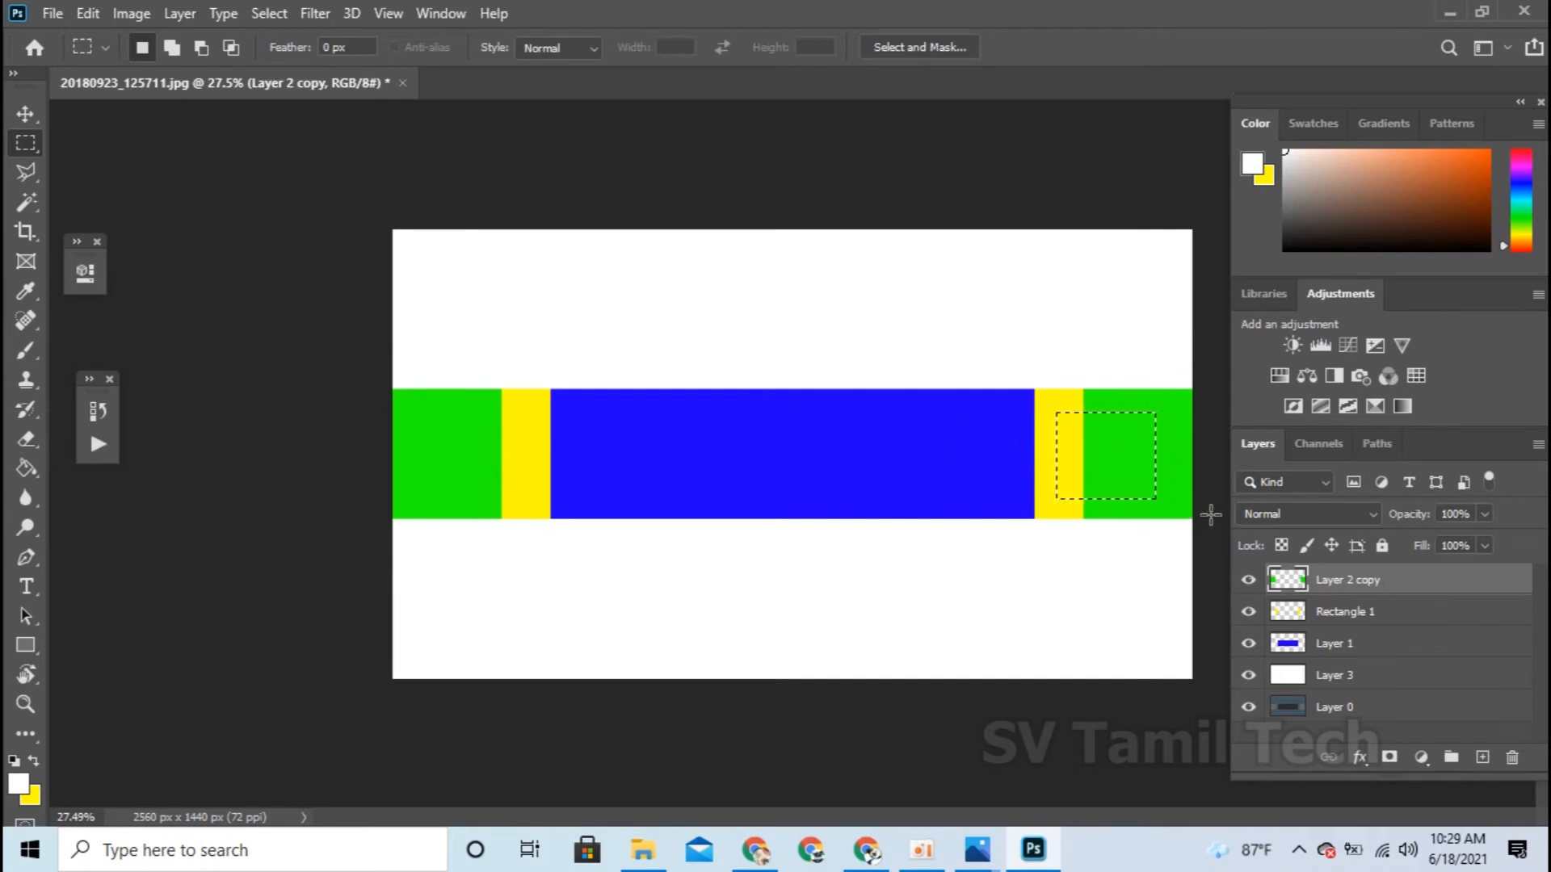
drag(543, 367, 1045, 567)
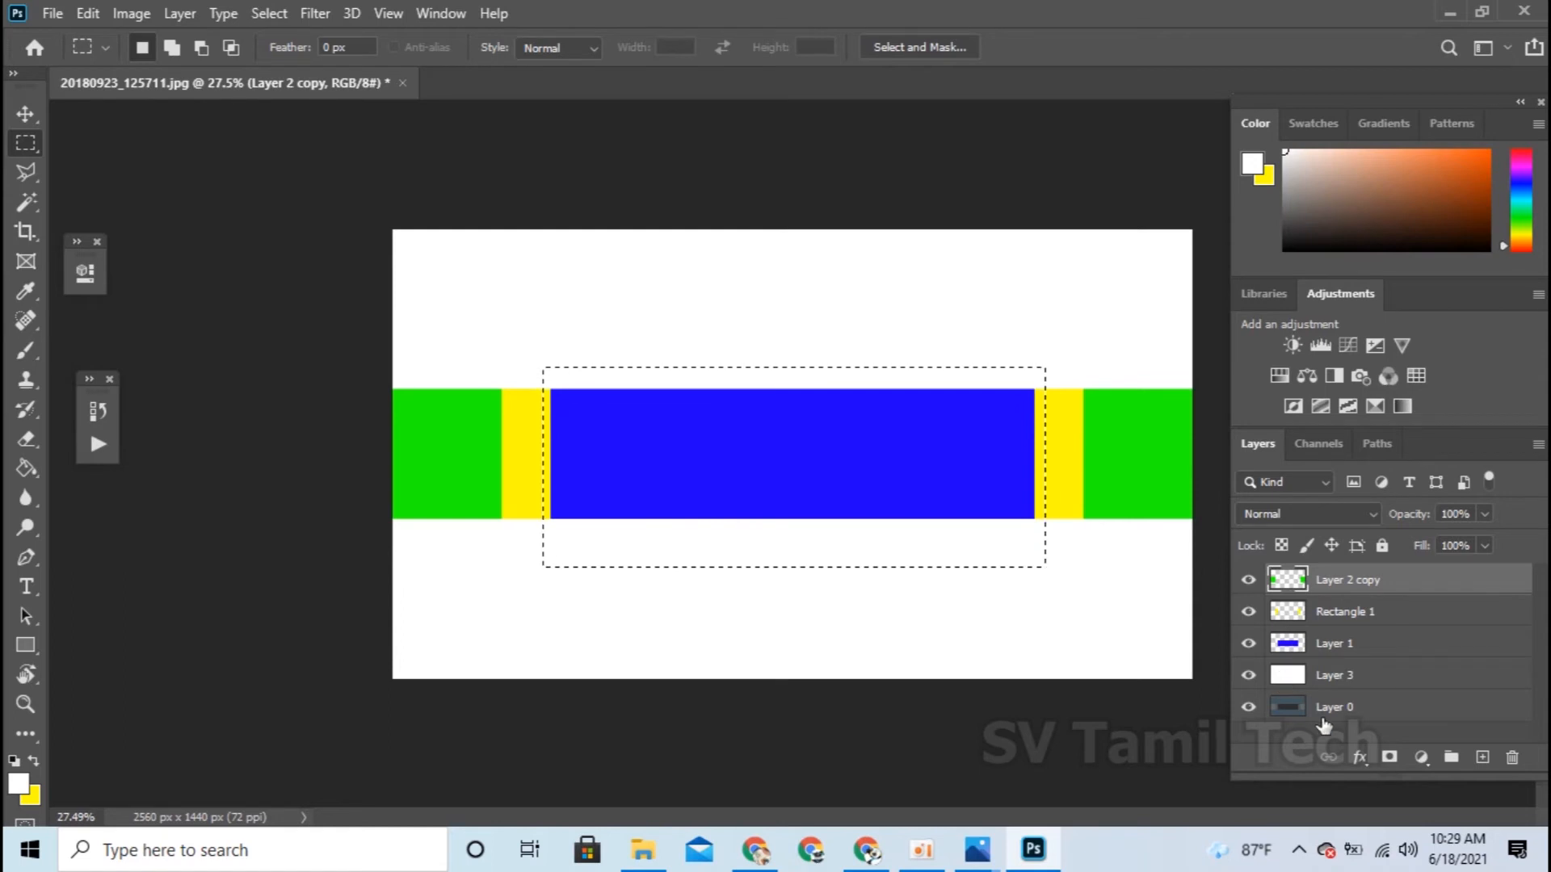
Step: Hide Layer 3, Rectangle 1, Layer 2 copy and Layer 1, make Layer 0 the active layer, and clear the marquee selection
click(1248, 675)
click(1248, 614)
click(1248, 581)
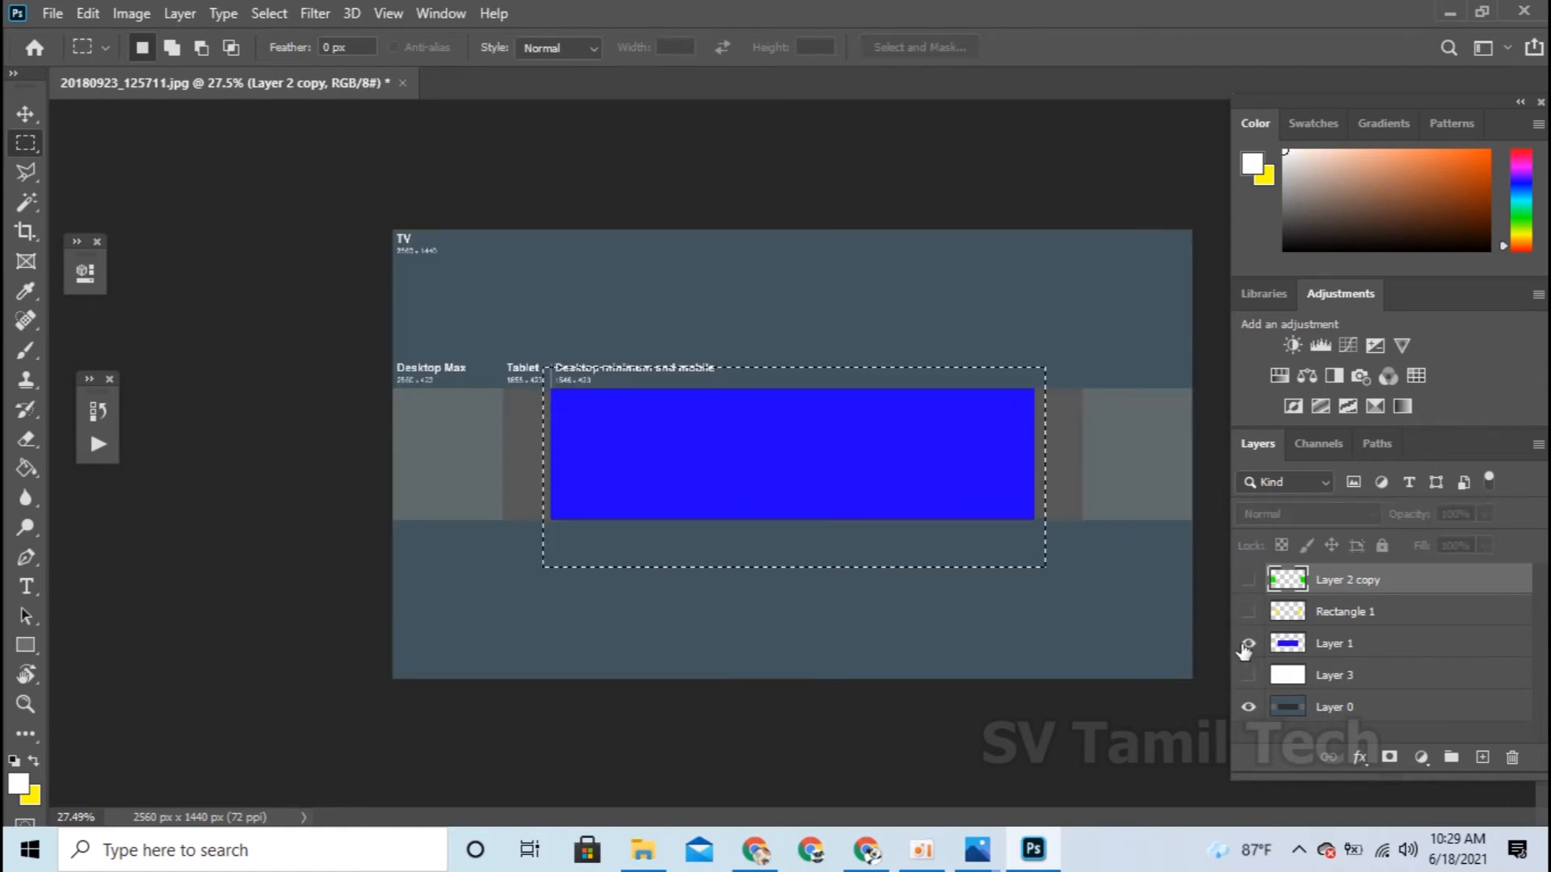
click(1247, 644)
click(1306, 716)
key(ctrl+d)
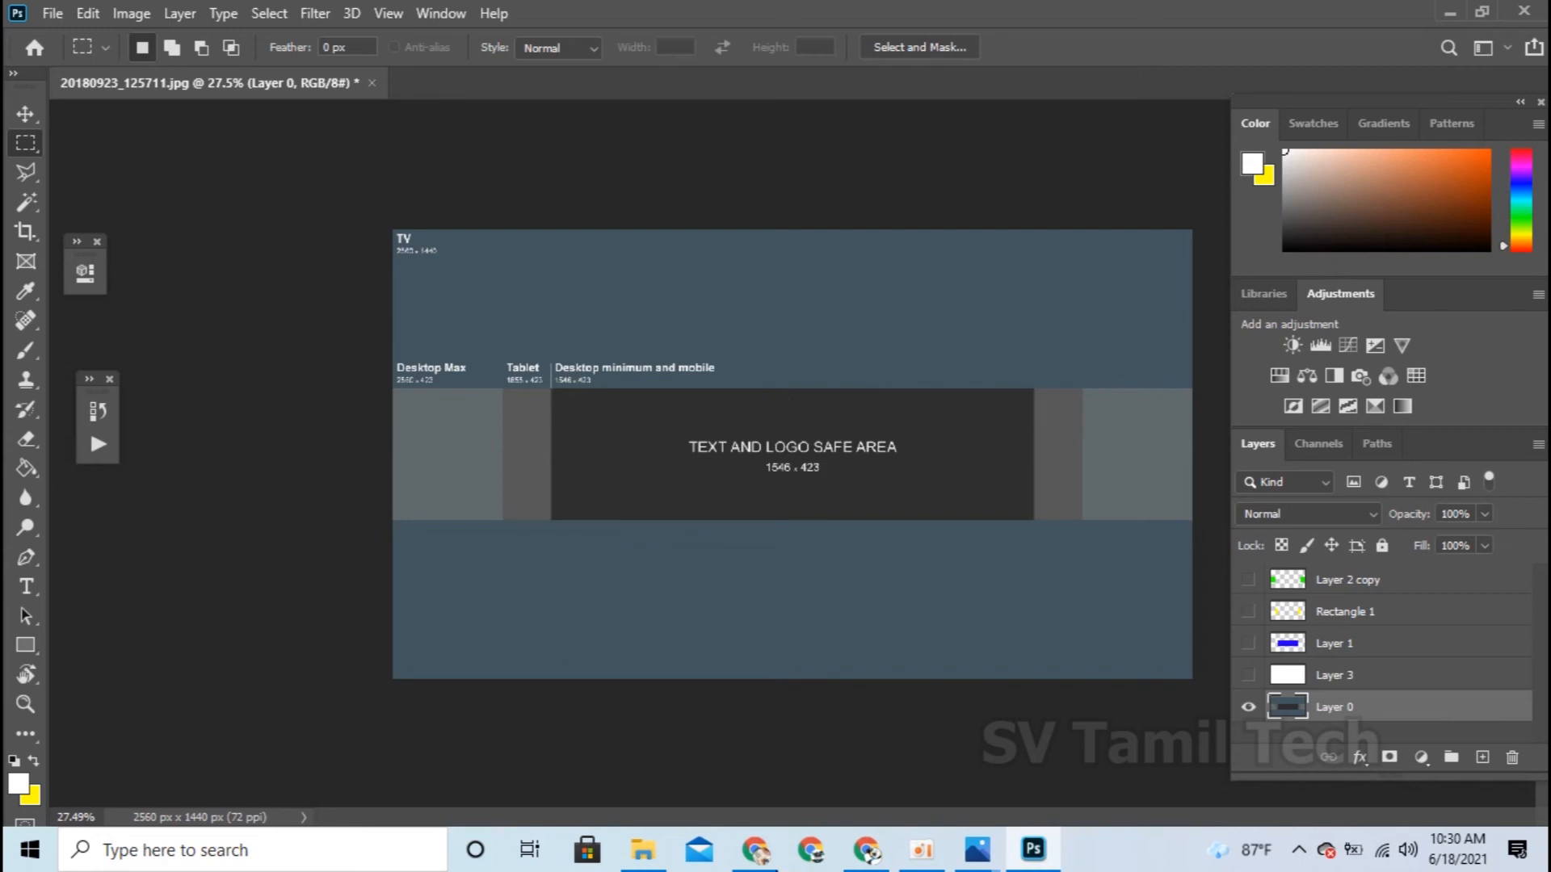
Step: Bring up the New Logo (3).jpg banner in Photos to review its layout
mouse_move(977, 848)
click(1066, 710)
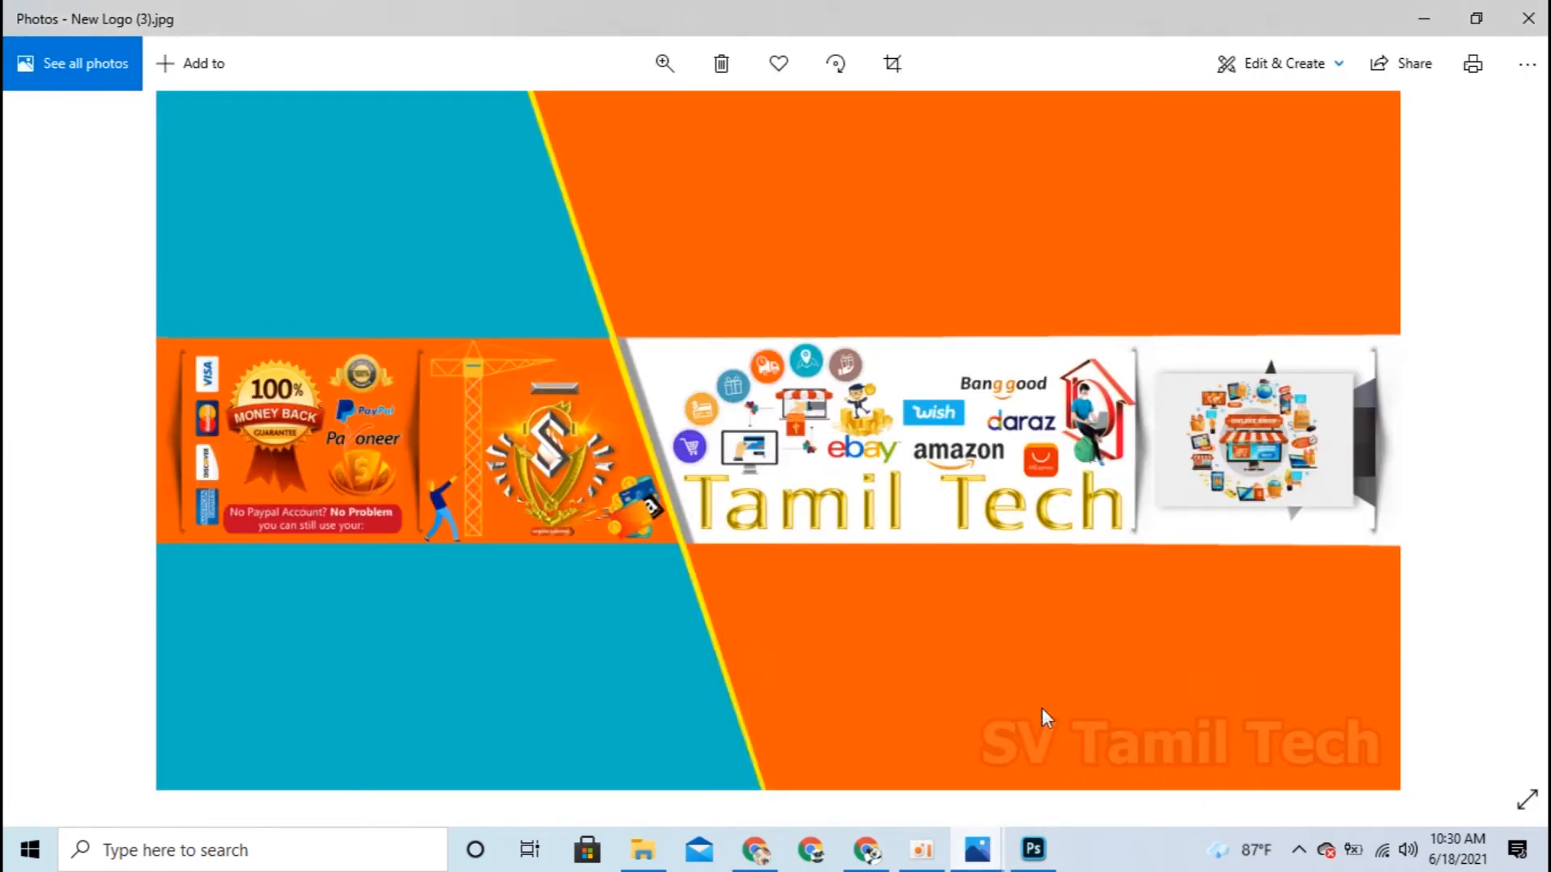